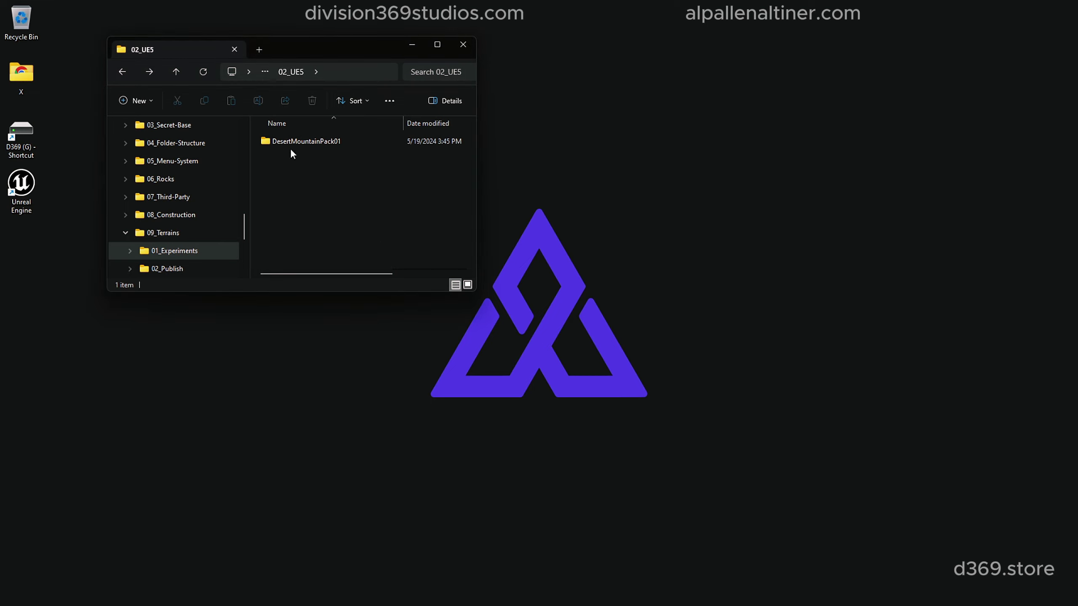
Open the DesertMountainPack01 Unreal project from its folder inside 02_UE5
click(277, 144)
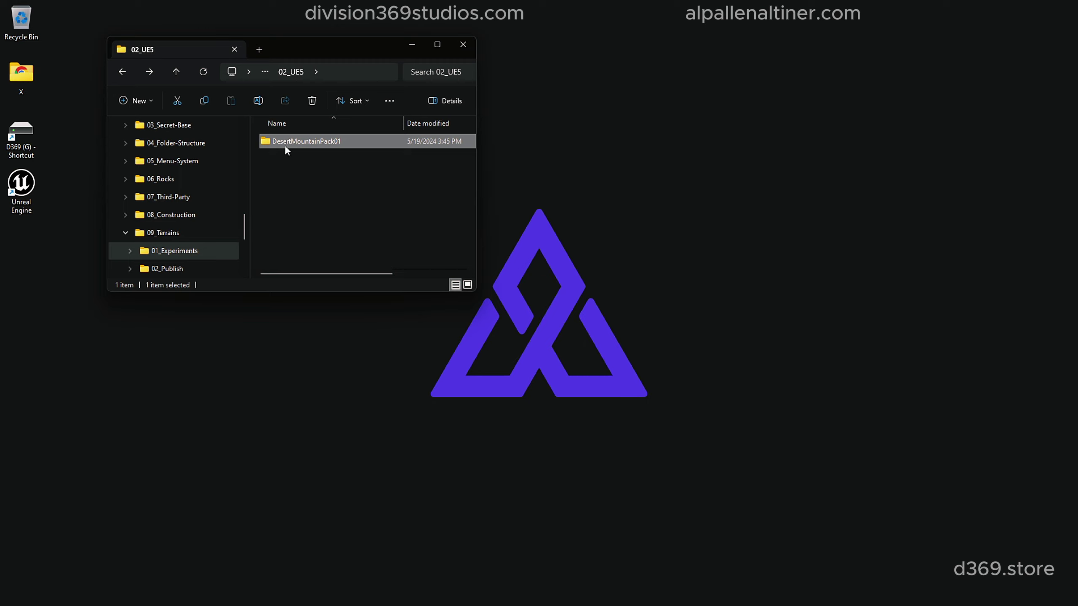
double_click(325, 143)
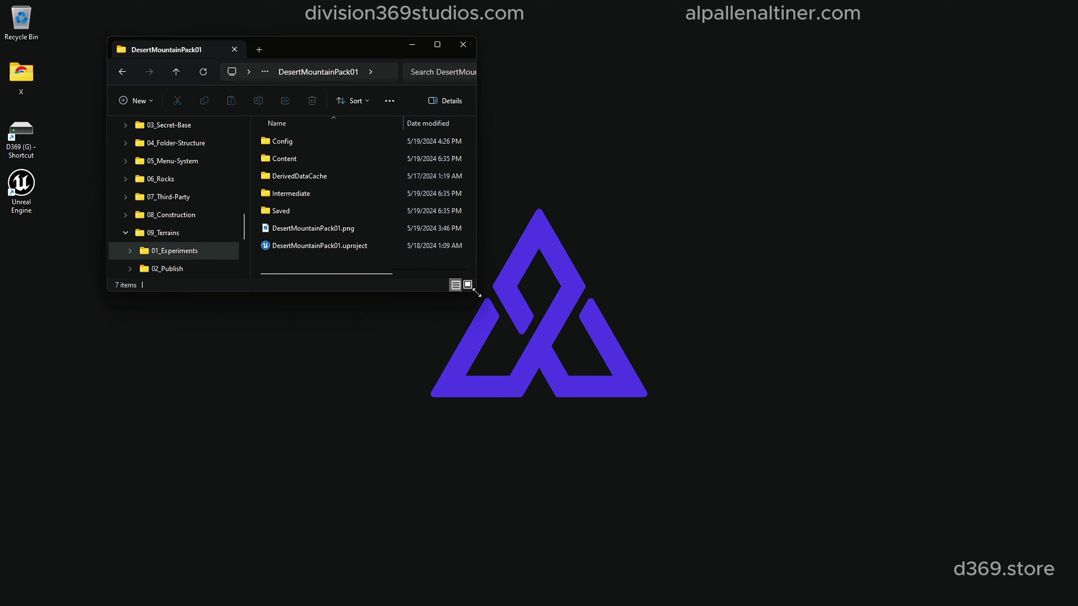
drag(477, 293, 471, 327)
double_click(312, 249)
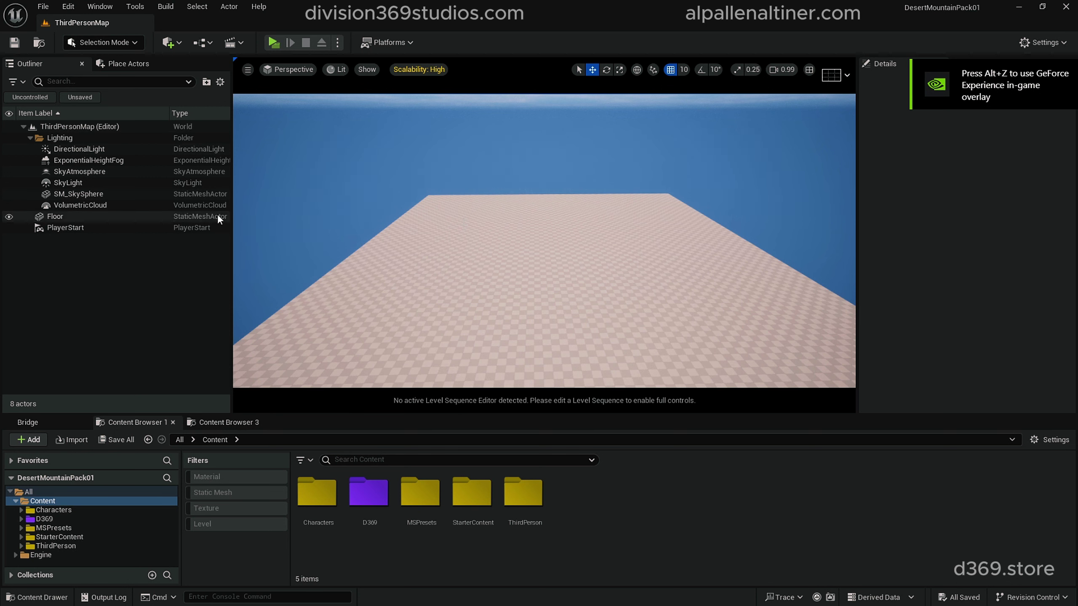
Open the Overiew level from the project's D369/Maps content folder
click(366, 497)
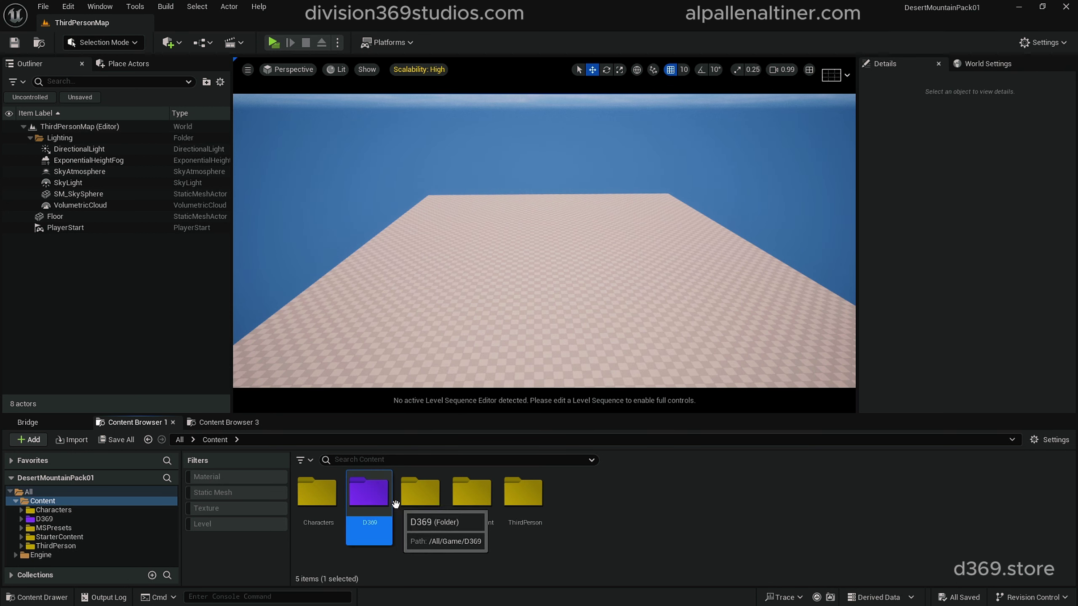
double_click(366, 497)
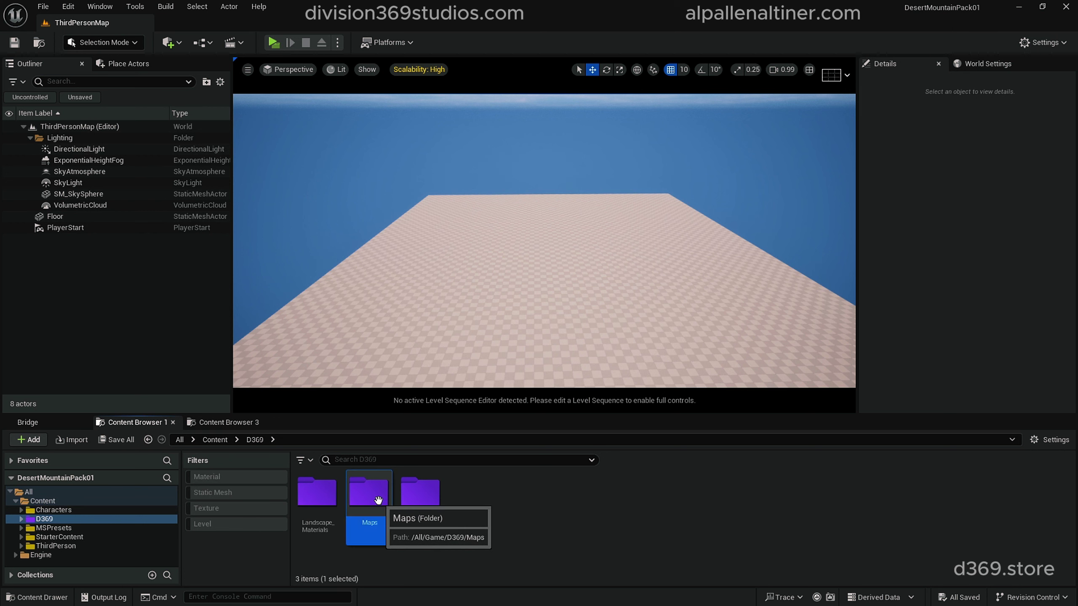
double_click(364, 497)
double_click(303, 500)
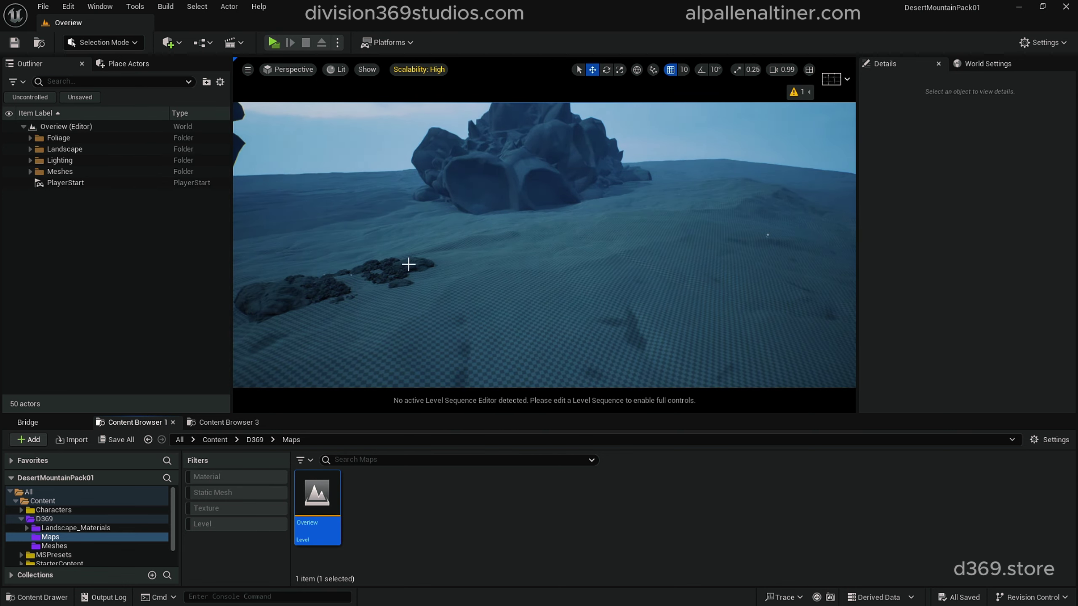
Raise the viewport camera speed to 1.3 and fly in close to the checkered landscape
right_drag(445, 313, 284, 369)
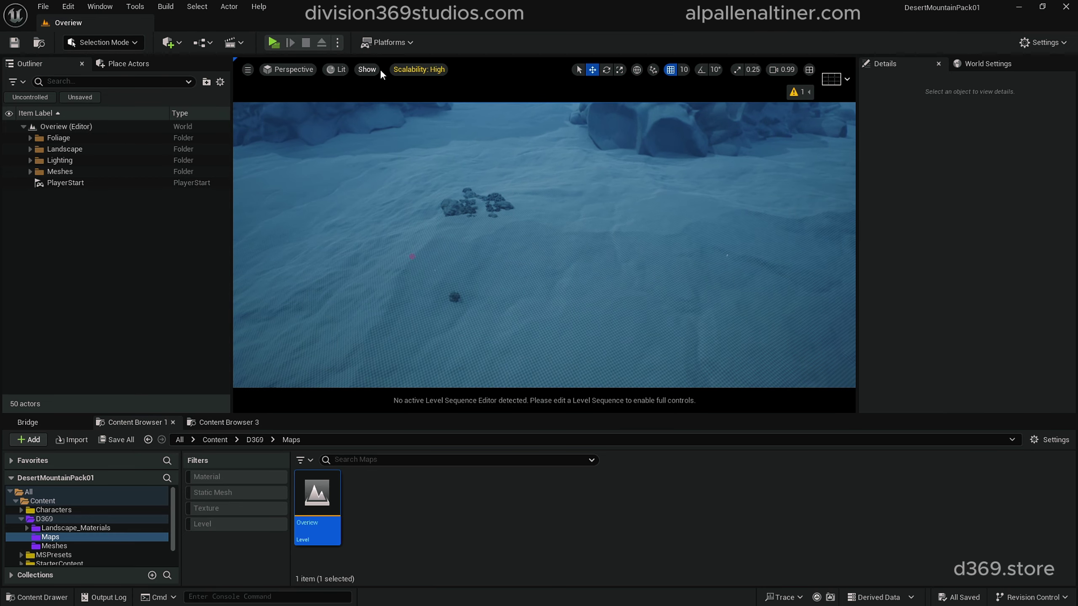
click(777, 71)
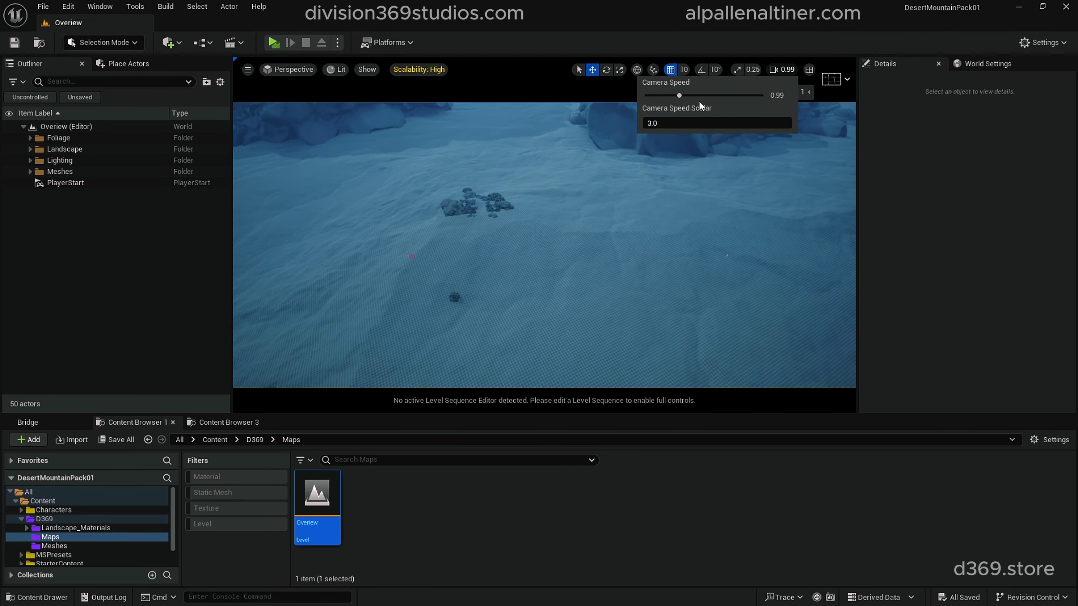
click(668, 123)
right_drag(627, 203, 526, 183)
right_drag(543, 245, 582, 322)
Play the level from a spot on the checkered landscape, and end the play session
right_click(557, 363)
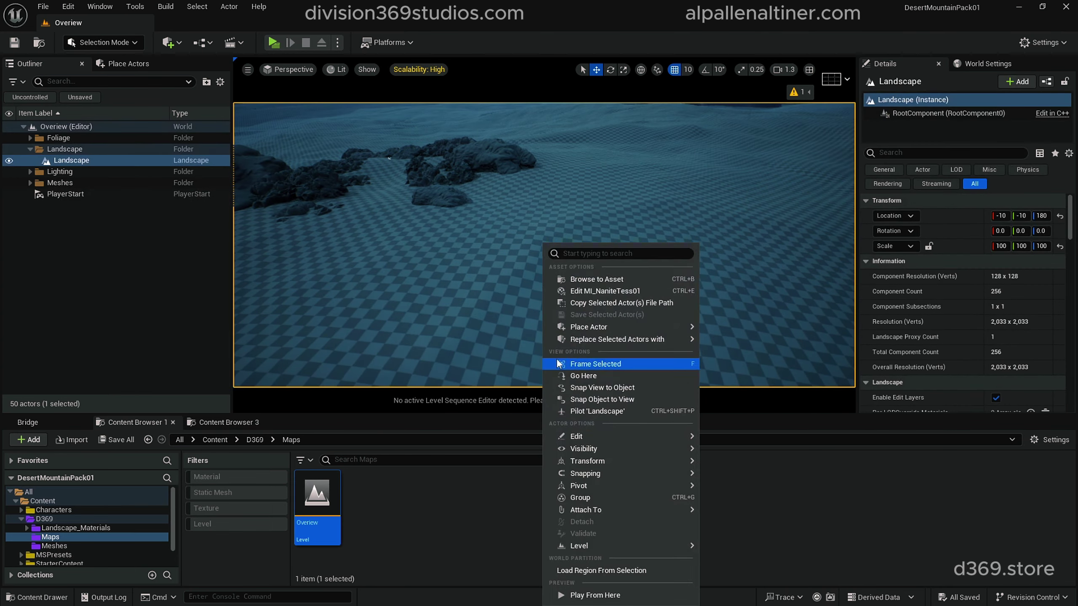
click(615, 595)
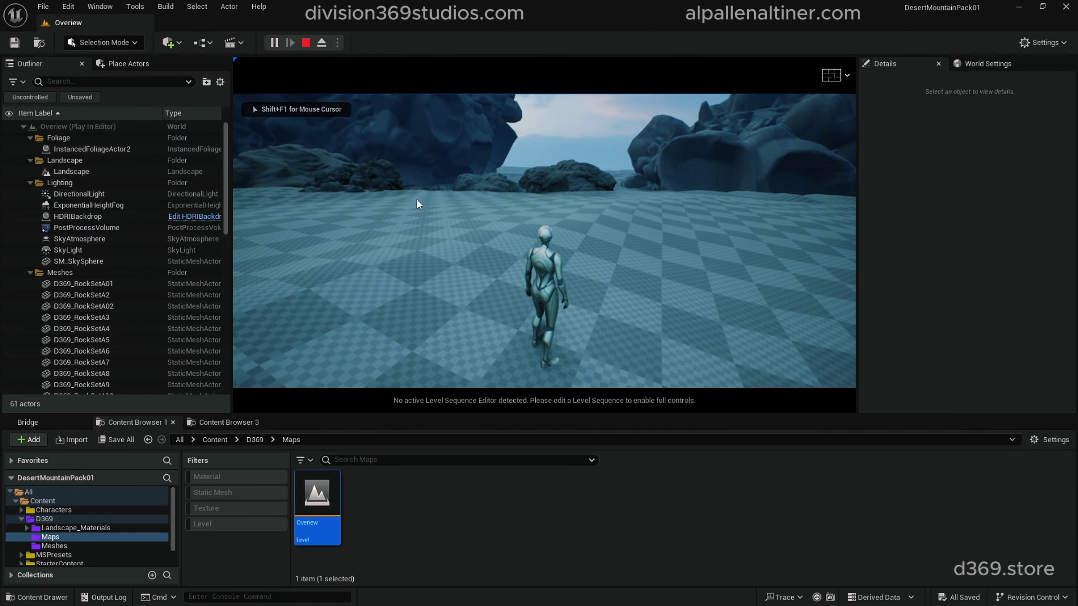
key(Escape)
Play the level in a new window, collapse the Meshes, Foliage, Landscape and Lighting folders in the Outliner, and stop playing
click(277, 43)
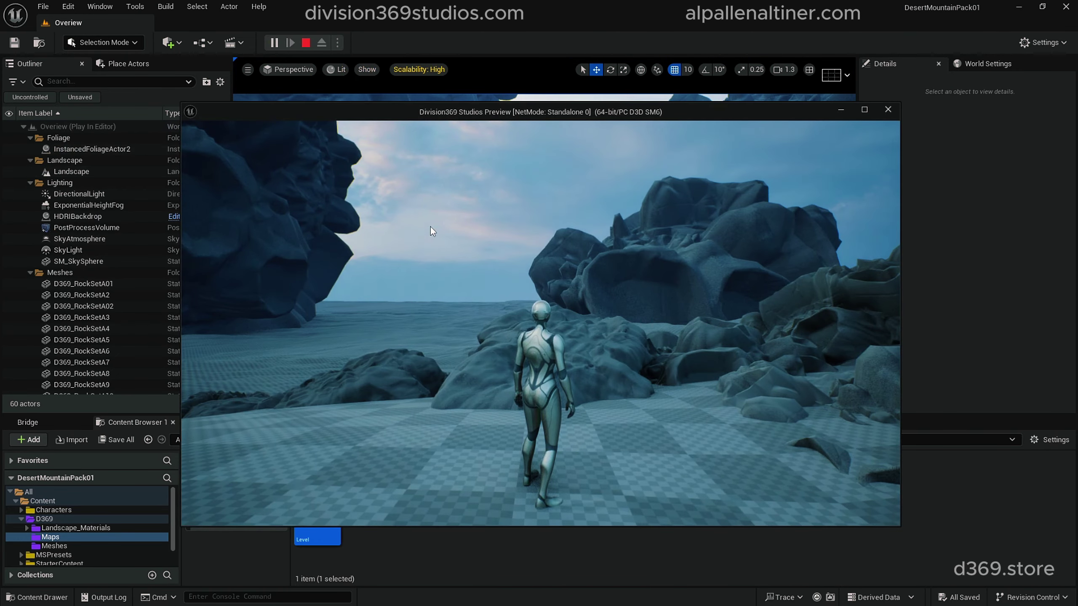
scroll(50, 266, down, 3)
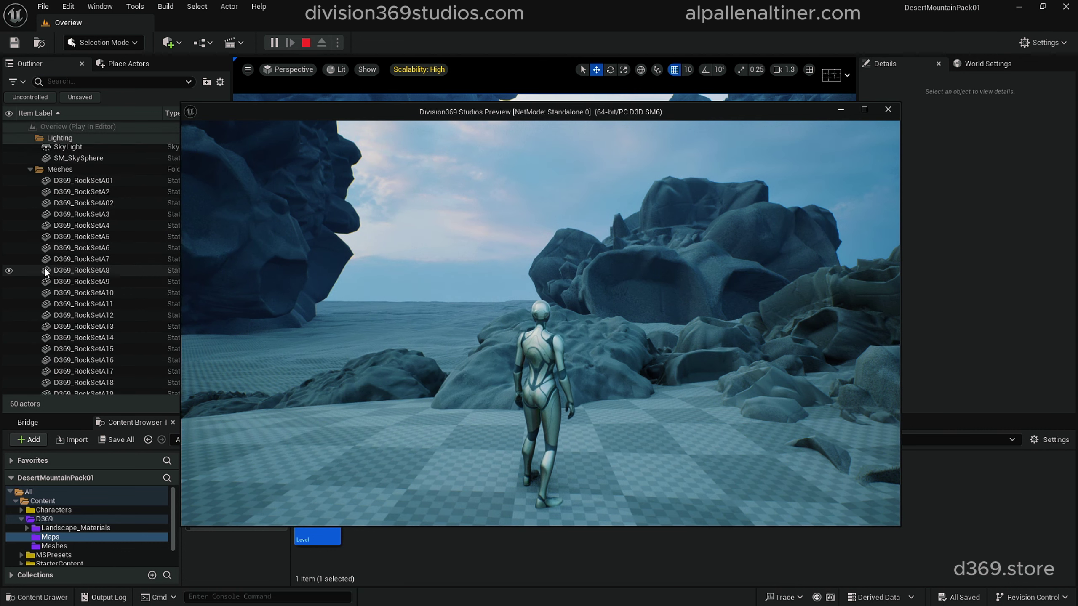
click(31, 223)
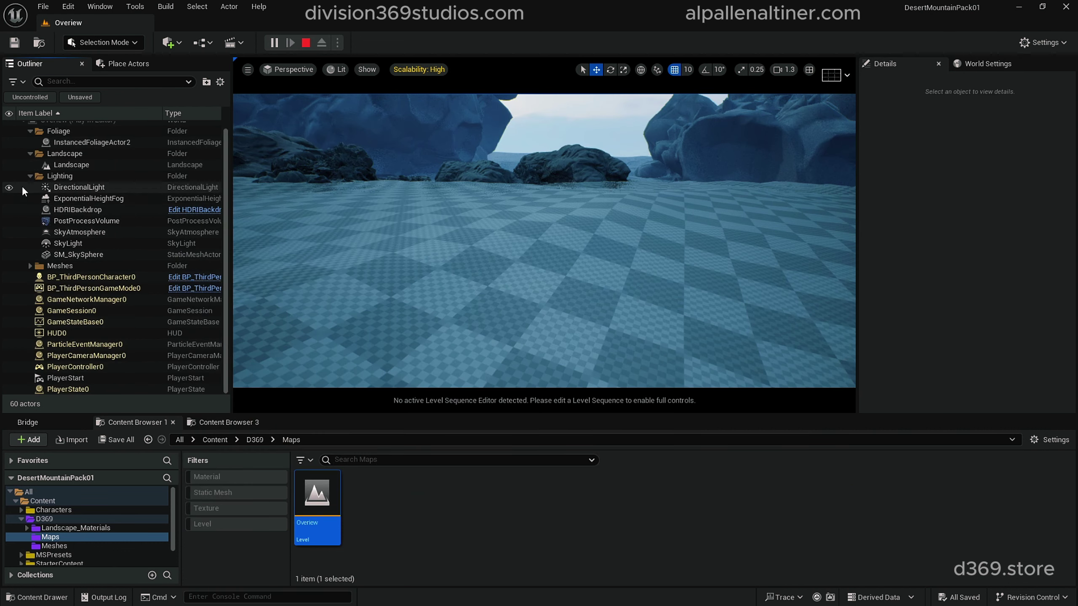
scroll(24, 183, up, 3)
click(30, 139)
click(30, 149)
click(30, 160)
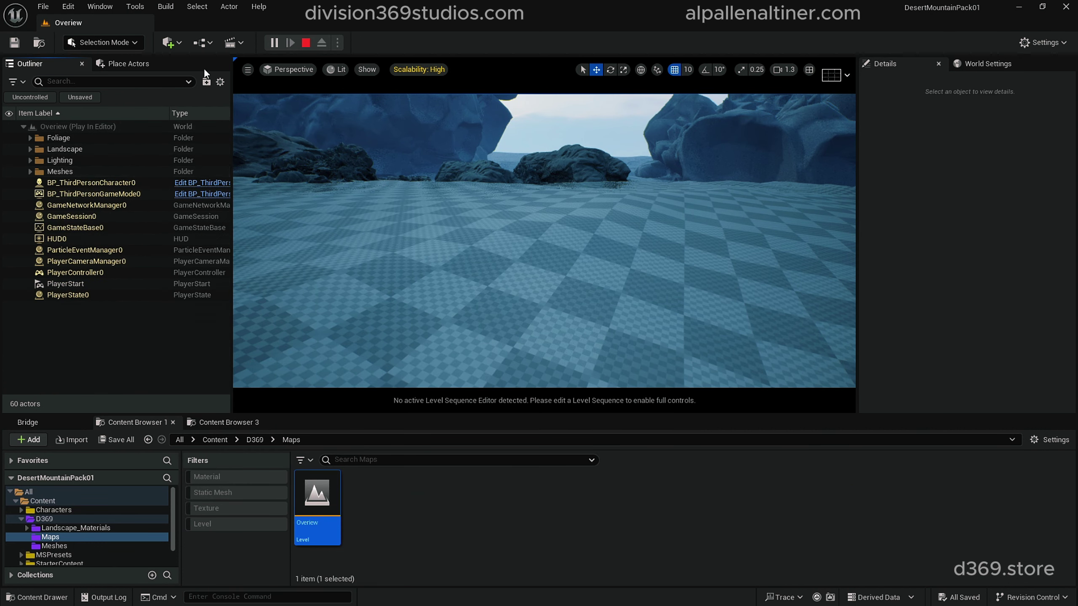
click(305, 42)
Select the PlayerStart actor, frame it in the viewport and back away to show the surrounding rocks
click(59, 195)
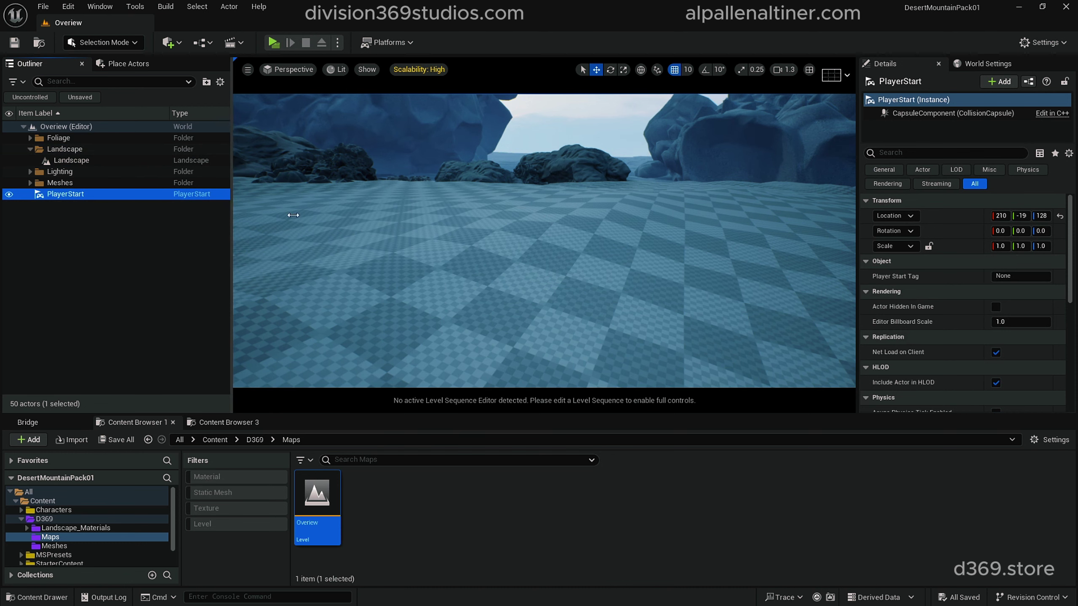
key(f)
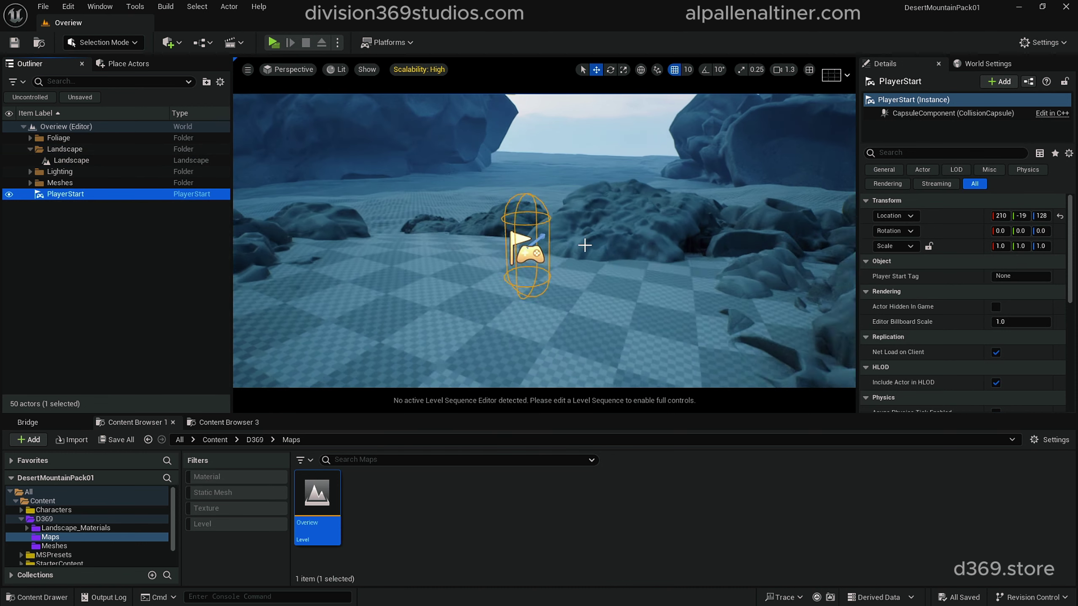
mouse_move(448, 226)
right_down()
mouse_move(461, 242)
mouse_move(526, 254)
mouse_move(437, 240)
mouse_move(453, 236)
right_up()
key(s)
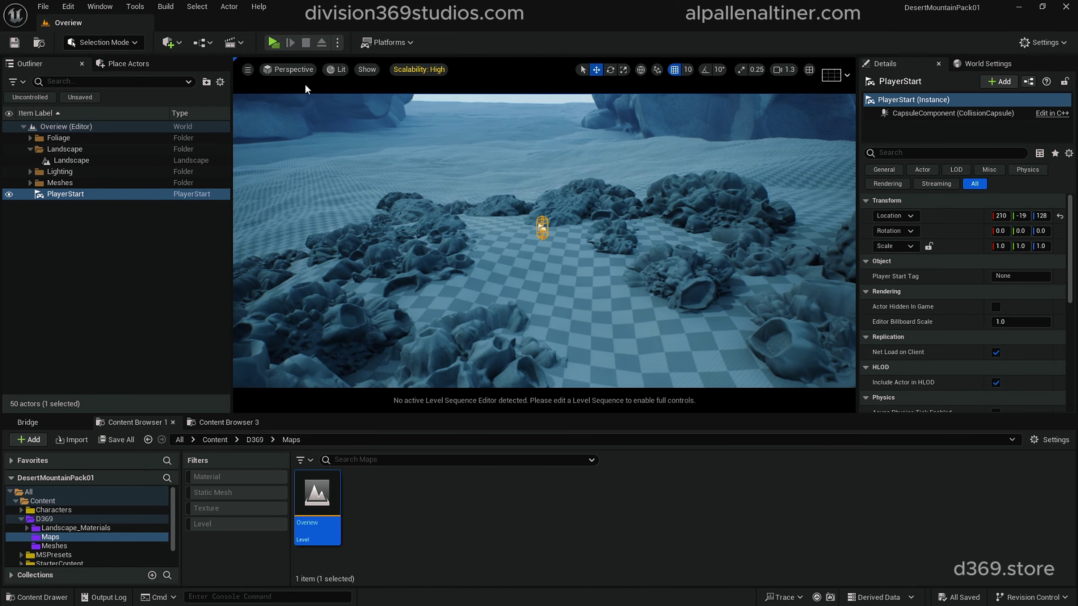
Play the level in a new window, run the character among the rocks, and end the session
click(272, 43)
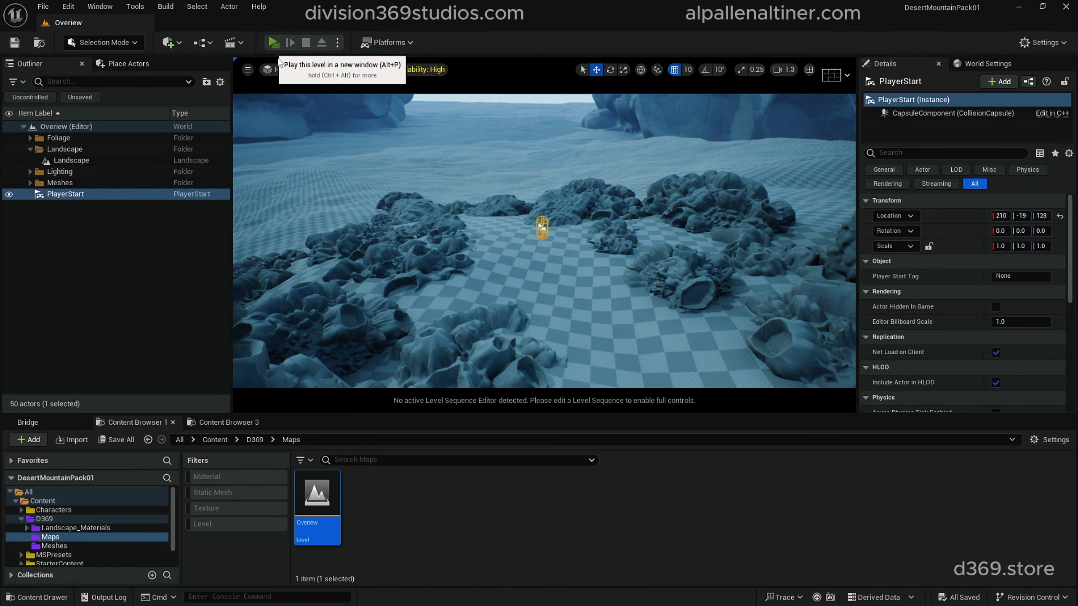
key(w)
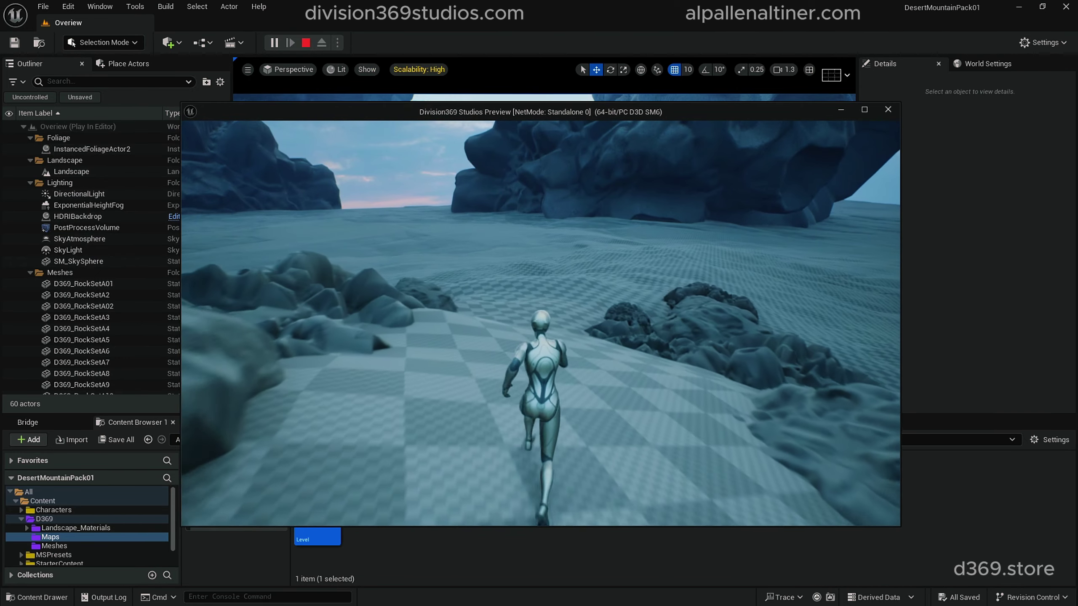
key(w)
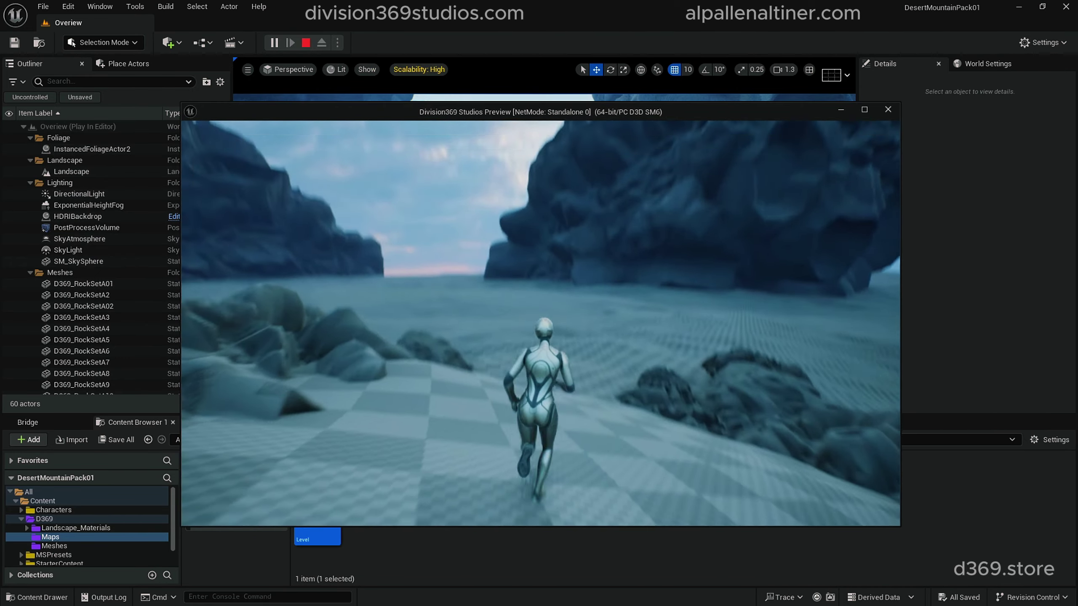
key(w)
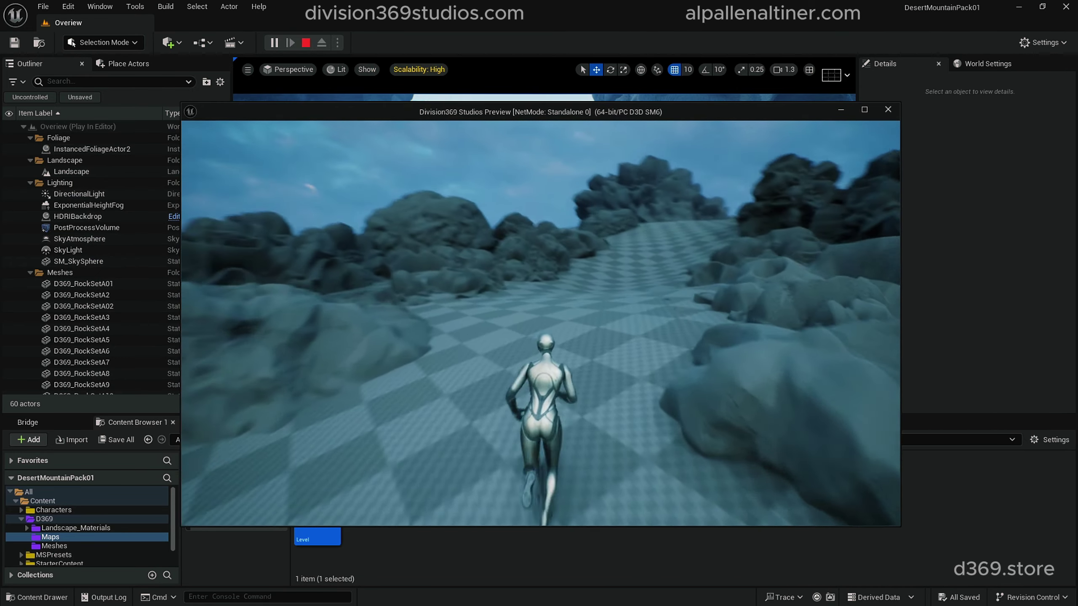
key(w)
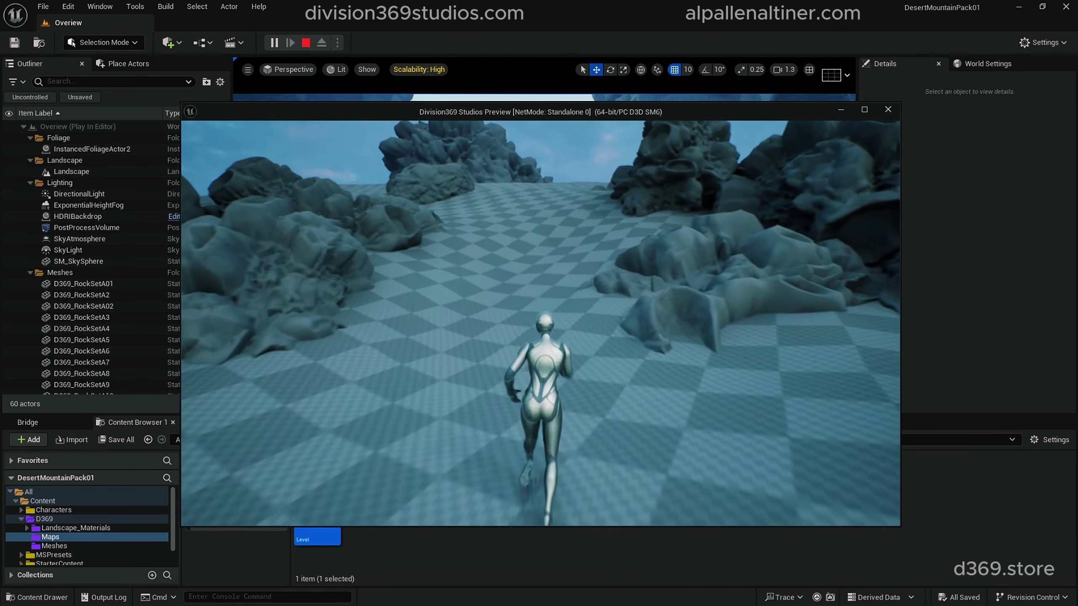
key(w)
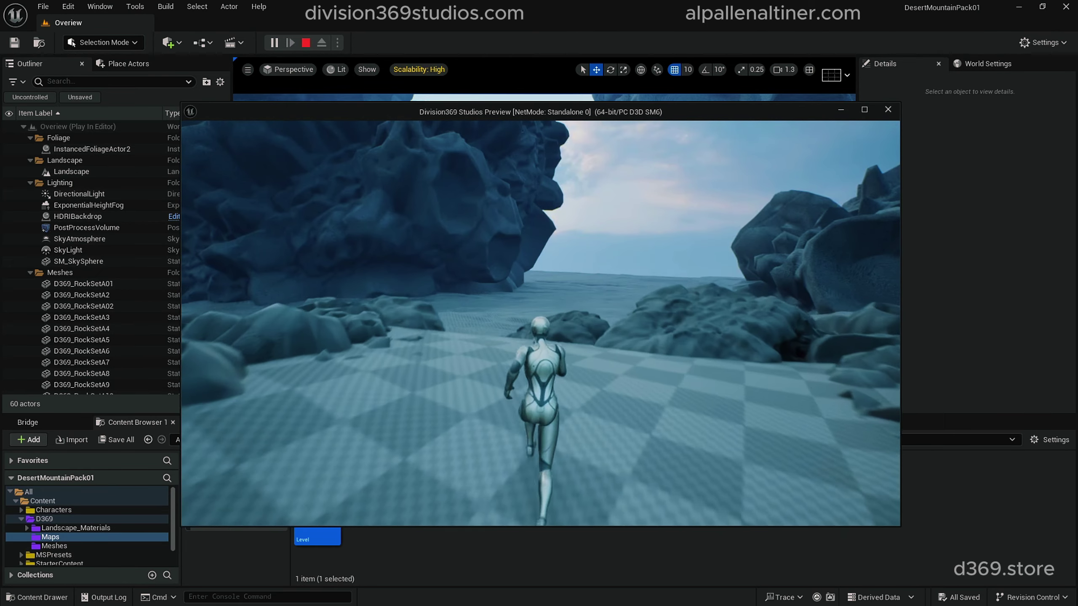
key(w)
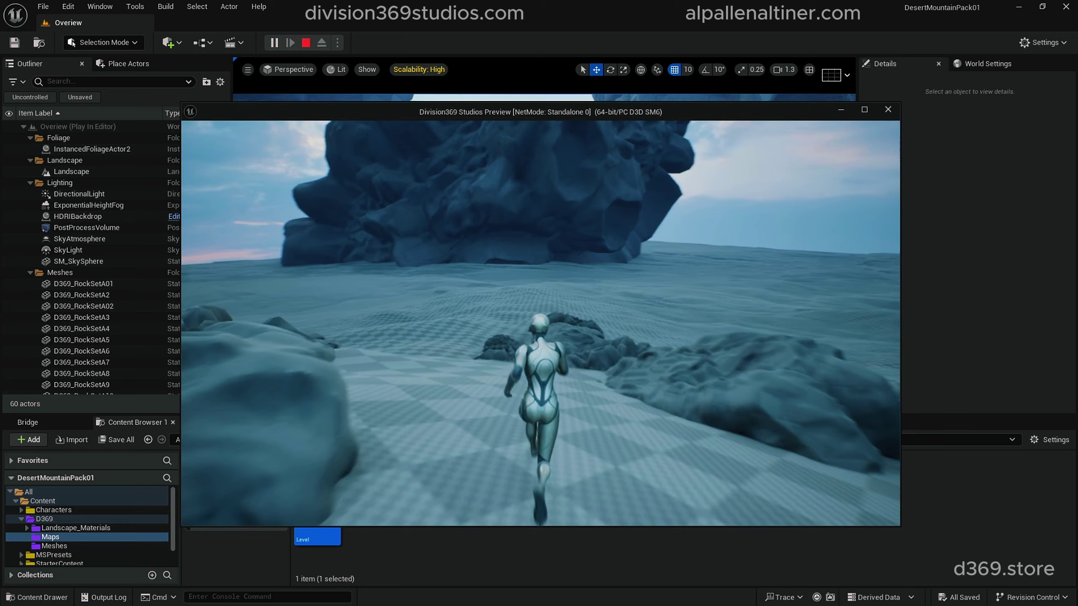
key(Escape)
Examine the large rock formations, the sky backdrop and the sandy landscape around the level
key(s)
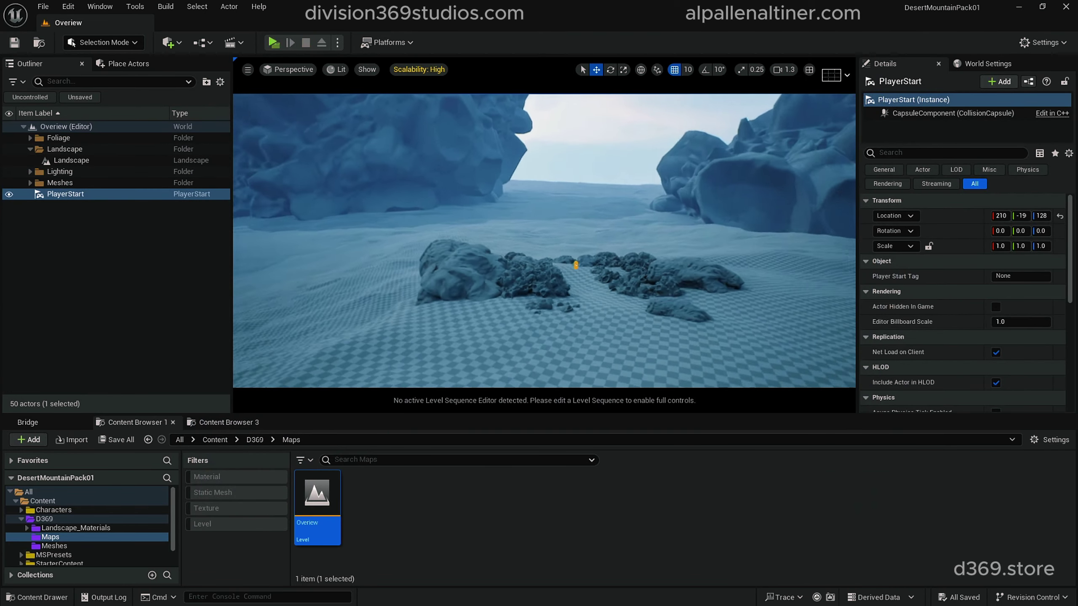
click(410, 207)
right_drag(409, 207, 384, 212)
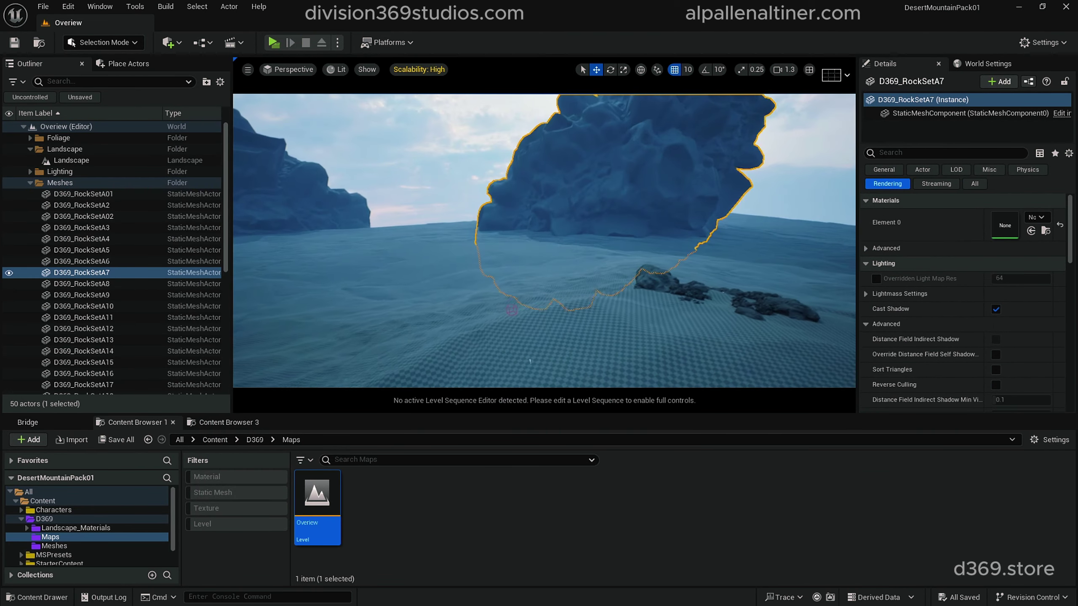
click(409, 208)
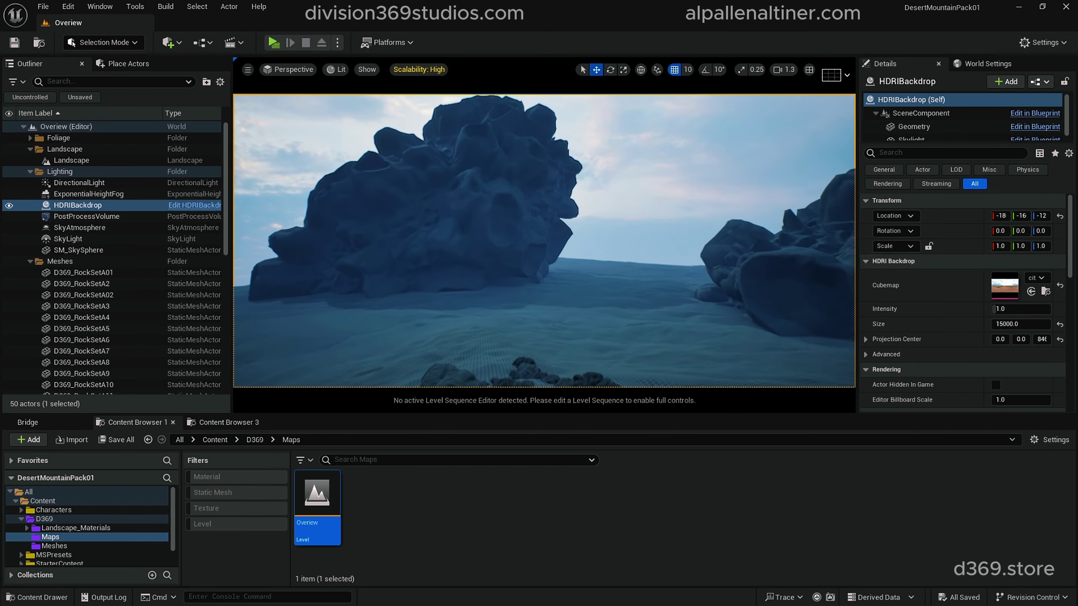
mouse_move(409, 207)
right_down()
mouse_move(437, 241)
mouse_move(429, 215)
right_up()
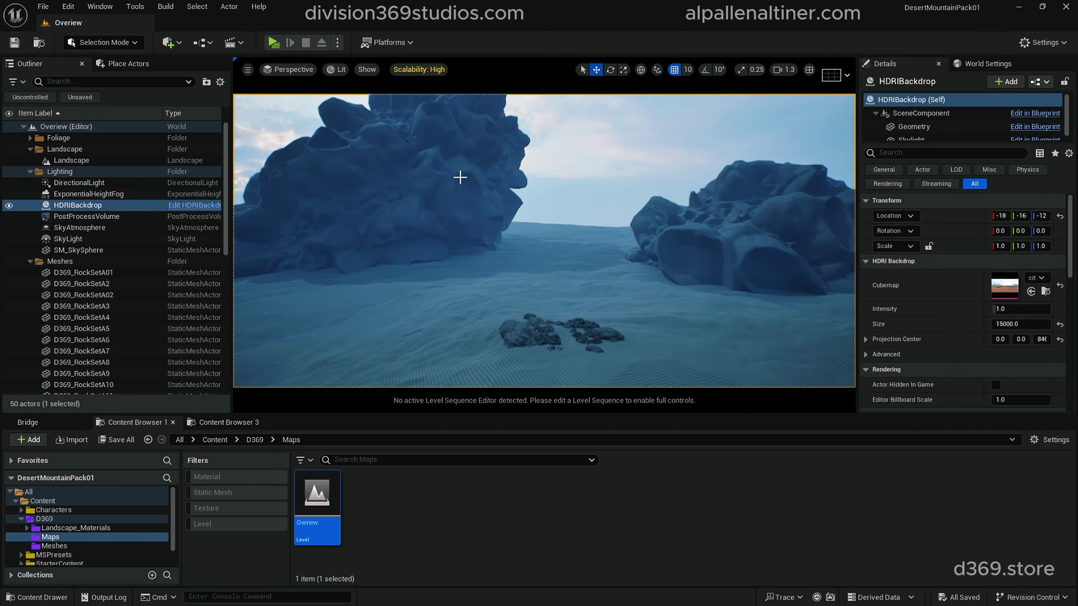
right_drag(491, 206, 555, 210)
right_drag(446, 210, 441, 238)
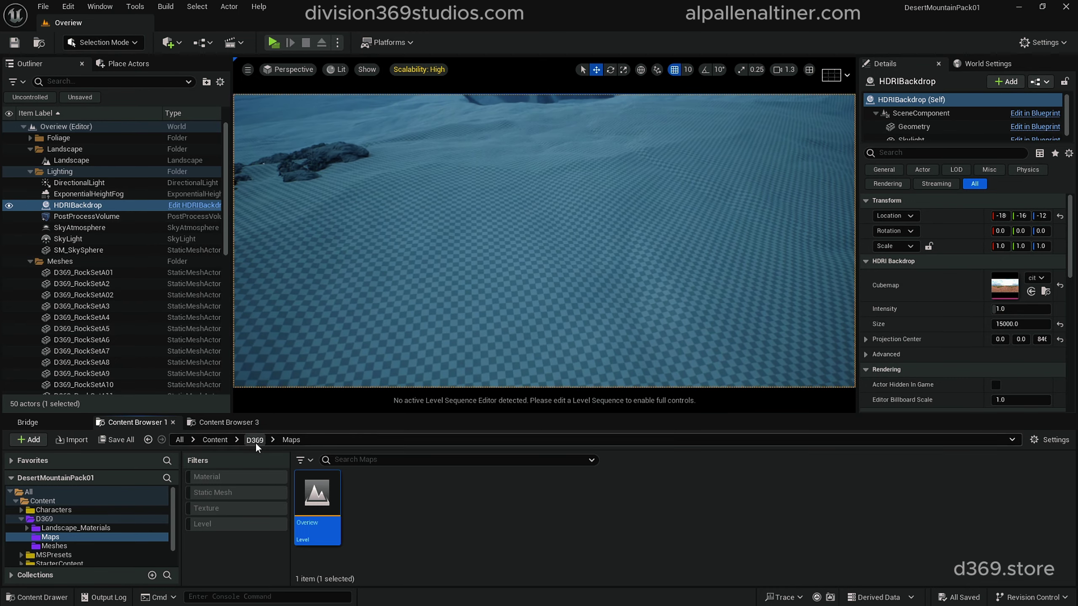
Open the MM_NaniteTesselation material from the D369/Landscape_Materials folder
click(256, 440)
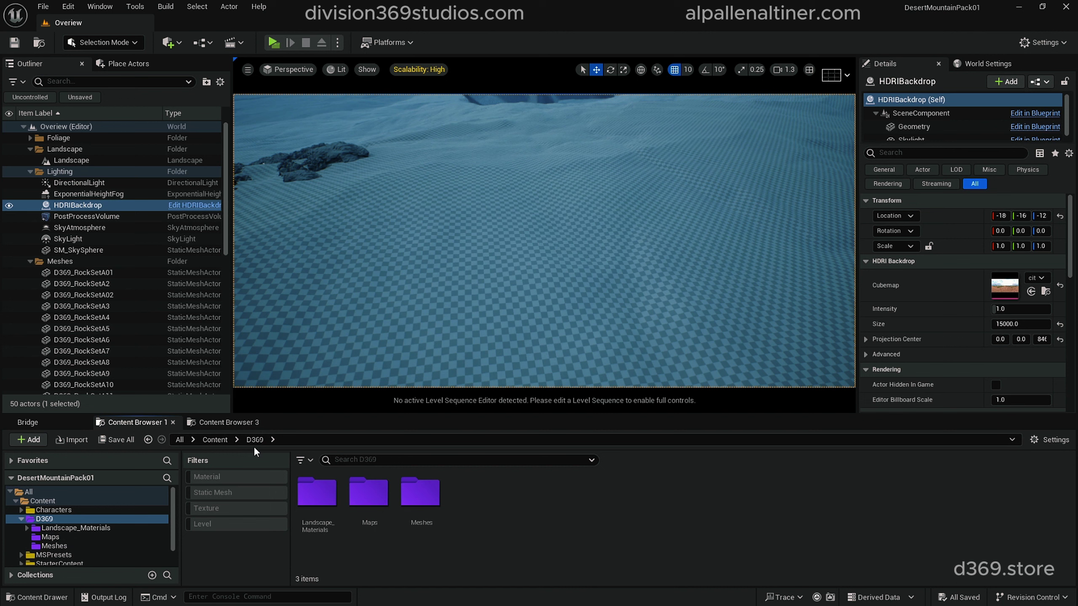
double_click(316, 493)
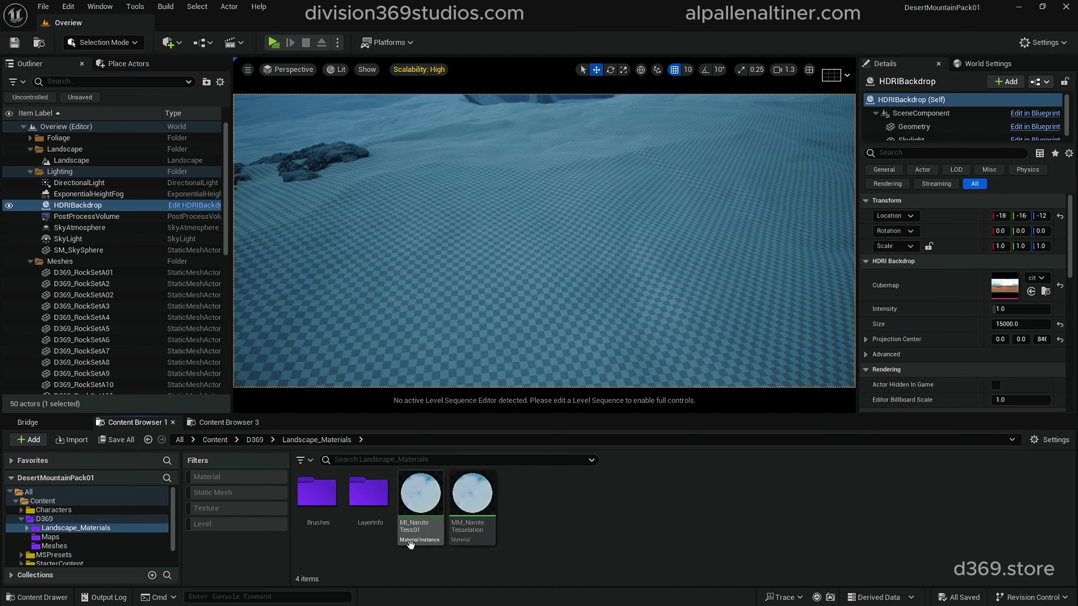
click(472, 494)
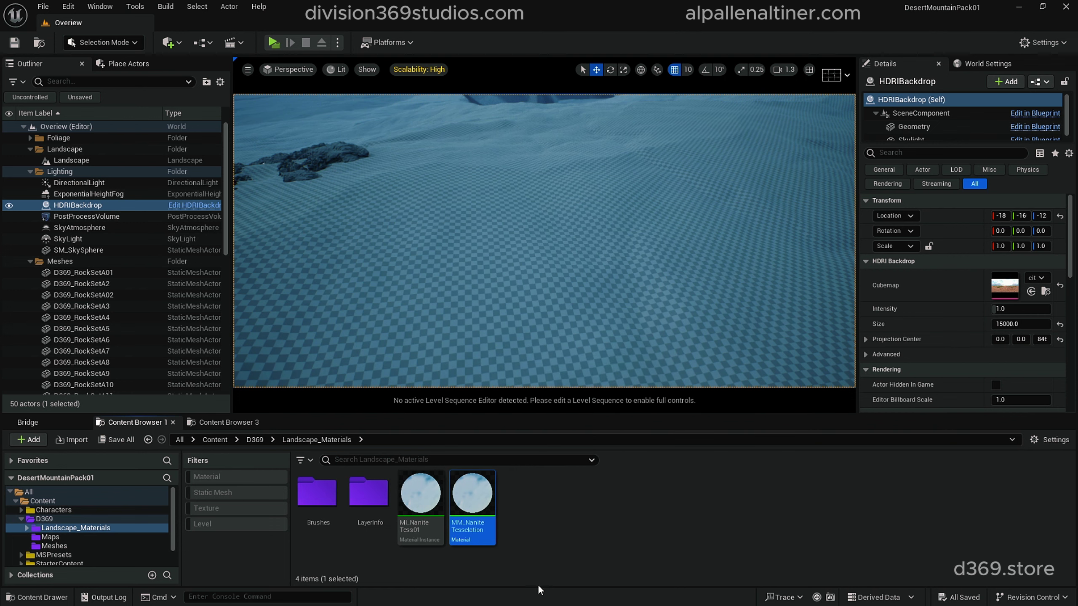
double_click(483, 498)
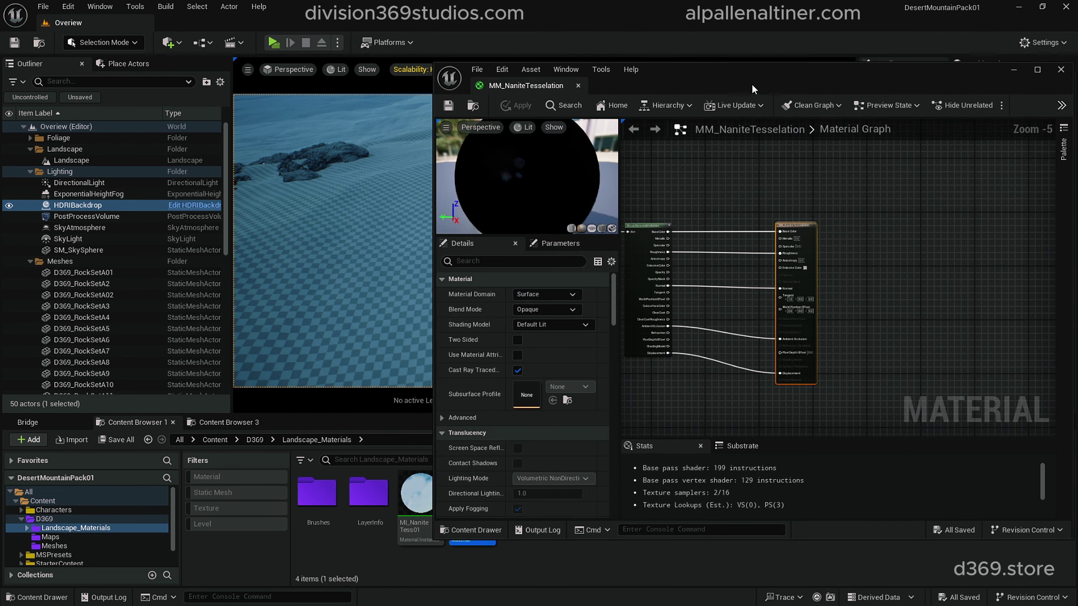
Maximize the material editor, examine the texture set groups in the MM_NaniteTesselation graph, and close the material
double_click(752, 89)
scroll(453, 359, down, 7)
right_drag(475, 364, 726, 267)
scroll(636, 270, up, 3)
right_drag(639, 283, 615, 334)
scroll(498, 209, up, 2)
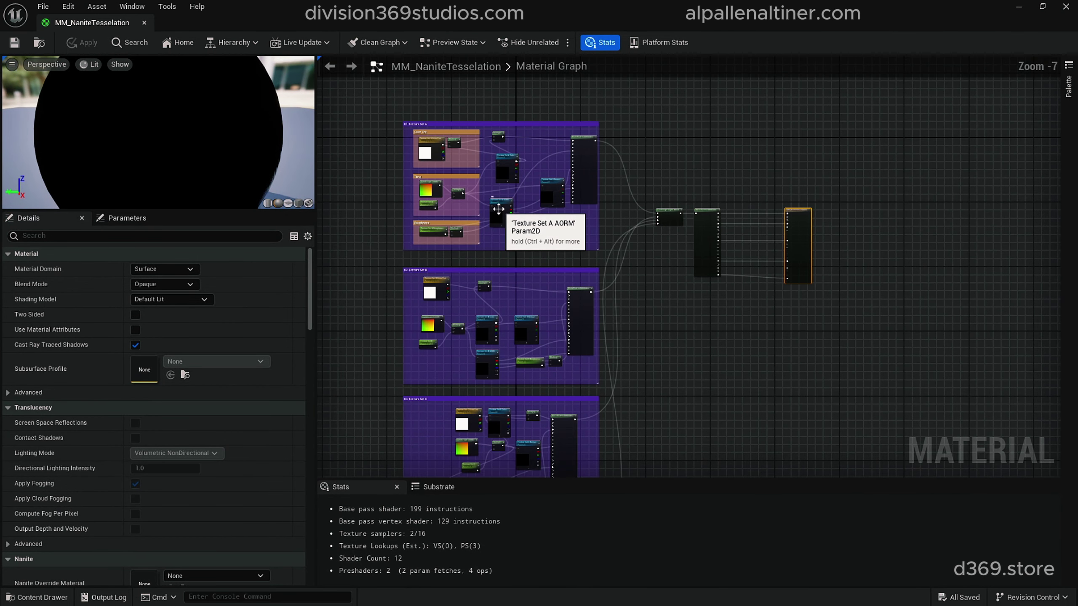
click(144, 24)
Open the MI_NaniteTess01 material instance from the Landscape_Materials folder
double_click(417, 493)
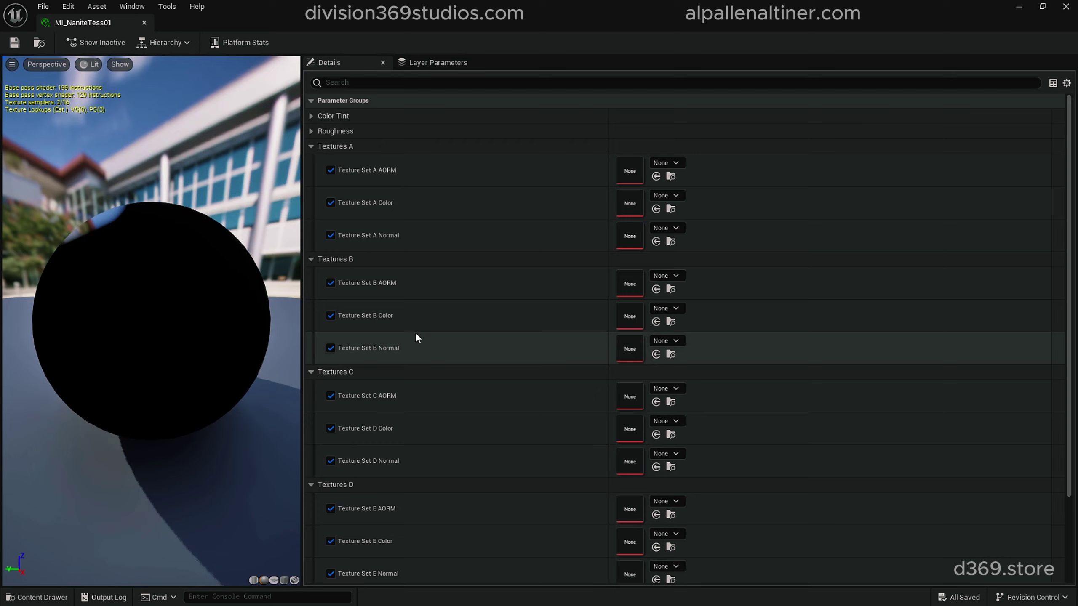
Restore the material instance editor to a smaller window and collapse the Textures A, B, C and D parameter groups
drag(290, 19, 683, 59)
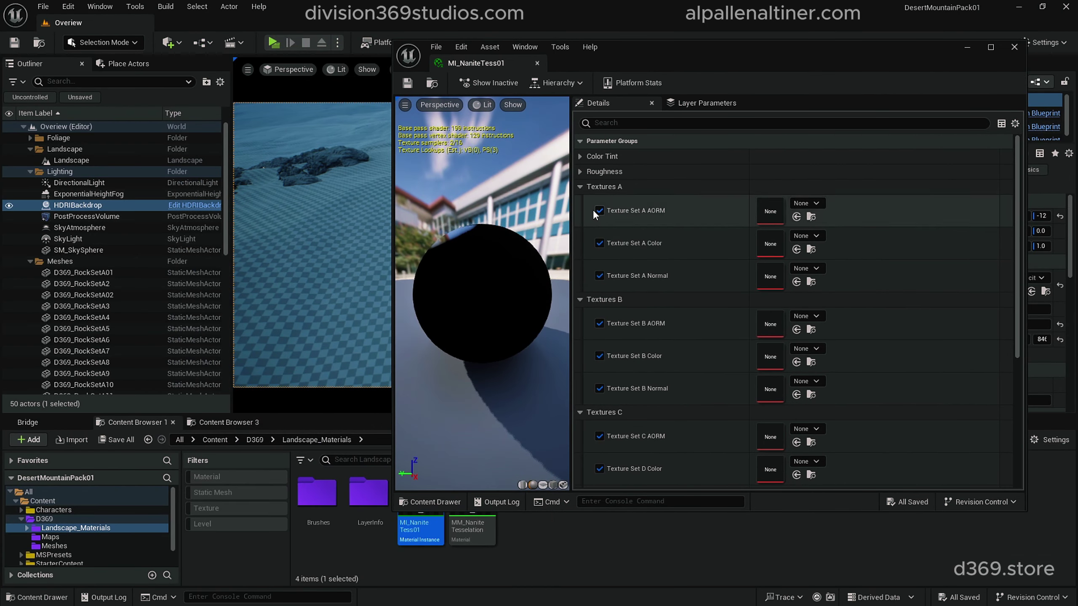
click(582, 187)
click(580, 200)
click(580, 216)
click(581, 230)
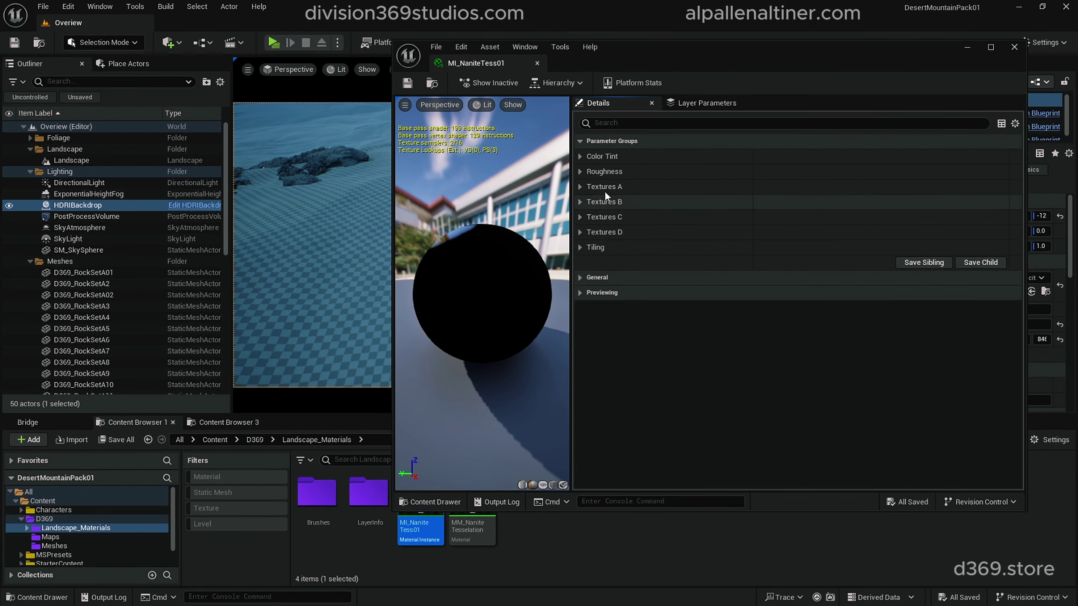
Examine the Textures A, Roughness, Color Tint and Tiling parameters of the MI_NaniteTess01 material instance
click(600, 188)
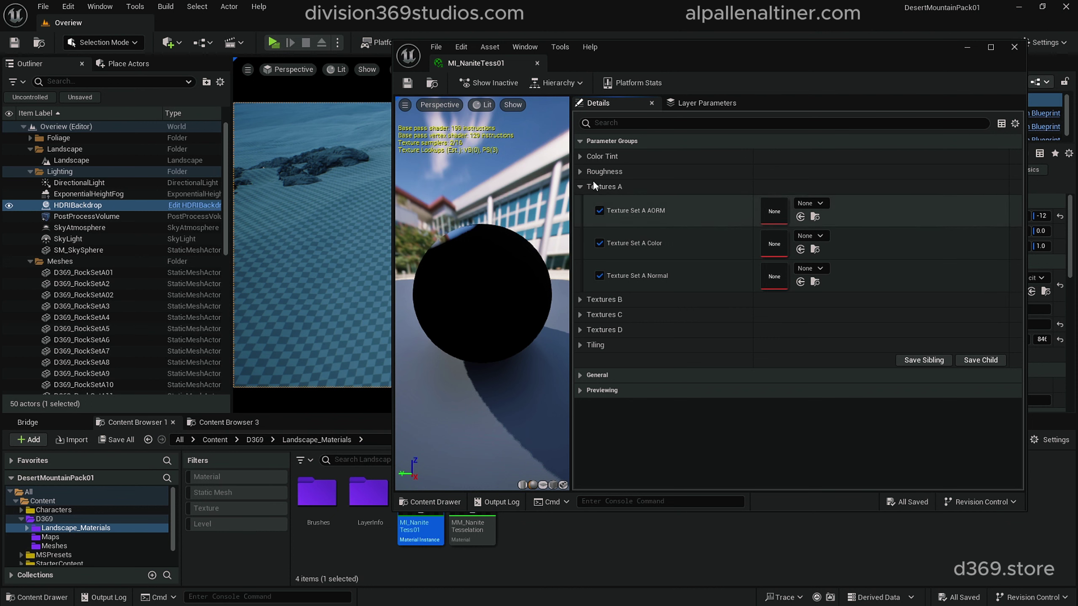
click(579, 186)
click(579, 172)
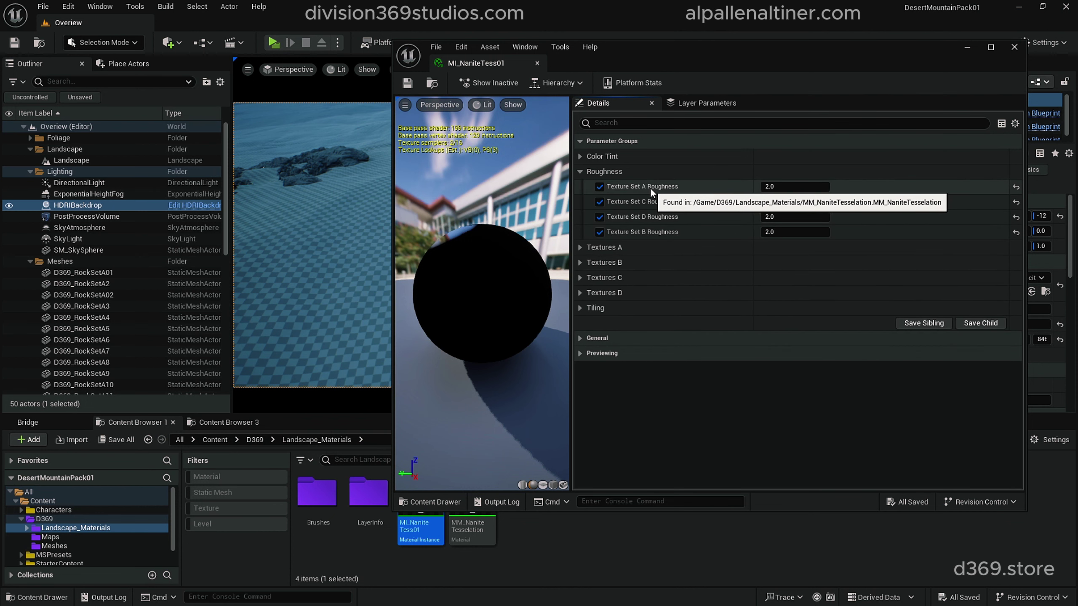
click(579, 172)
click(580, 187)
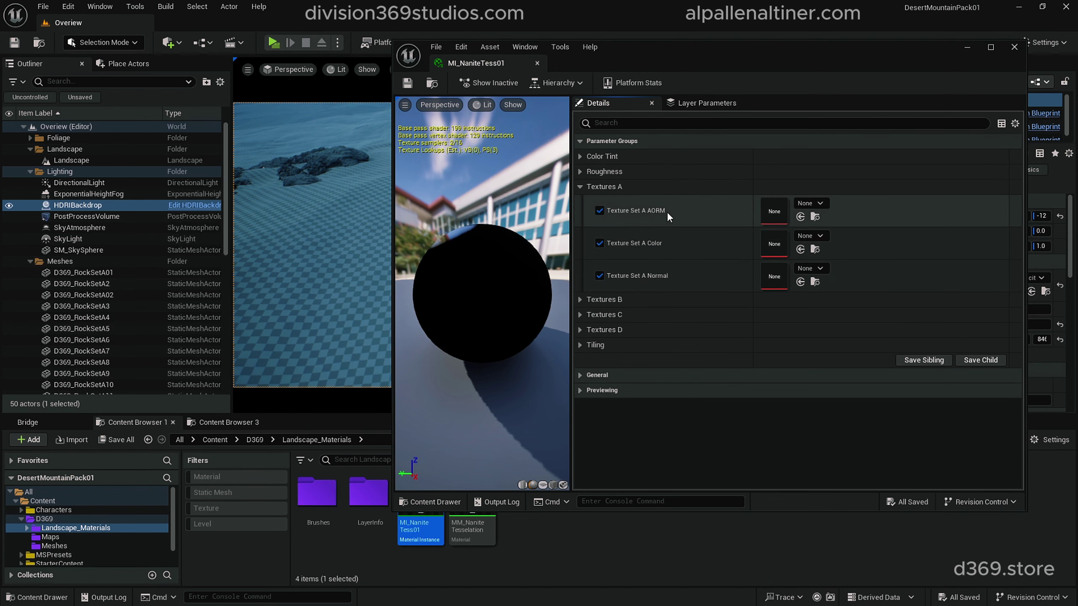
click(579, 187)
click(579, 156)
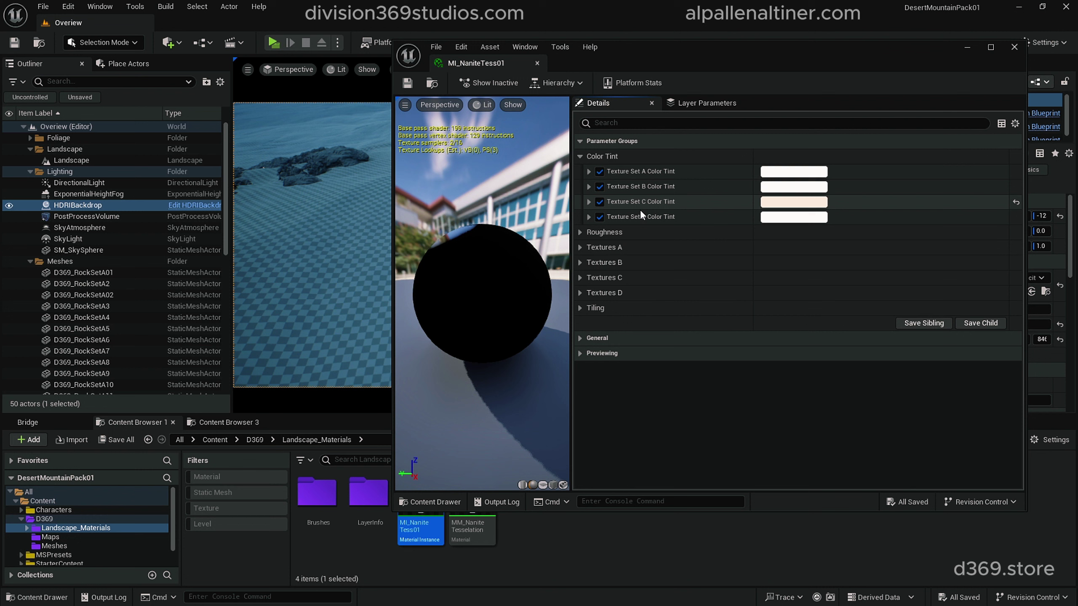
click(580, 156)
click(580, 247)
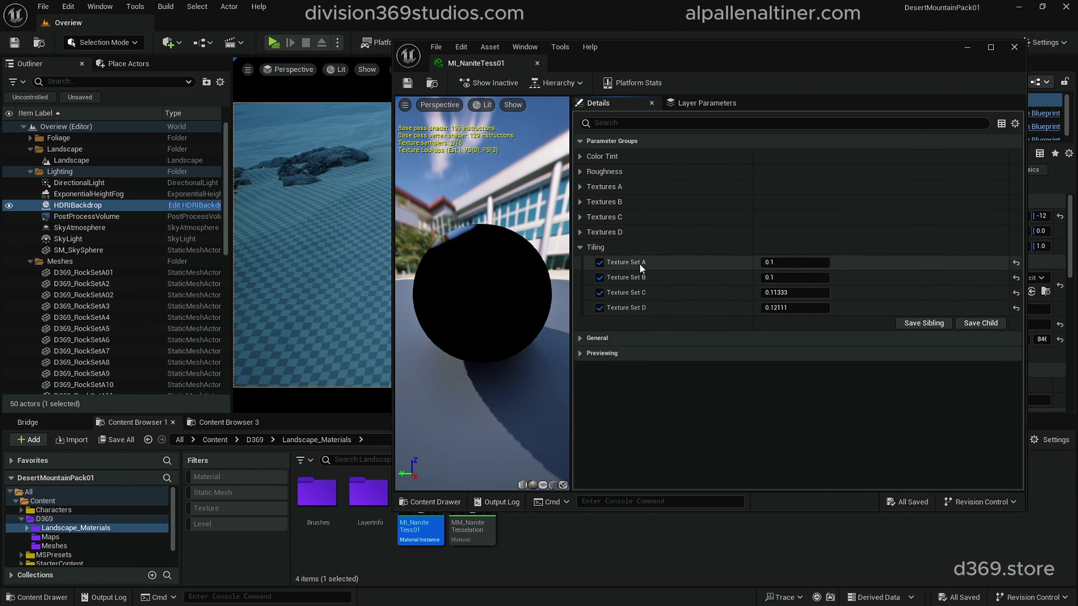
click(579, 247)
click(580, 171)
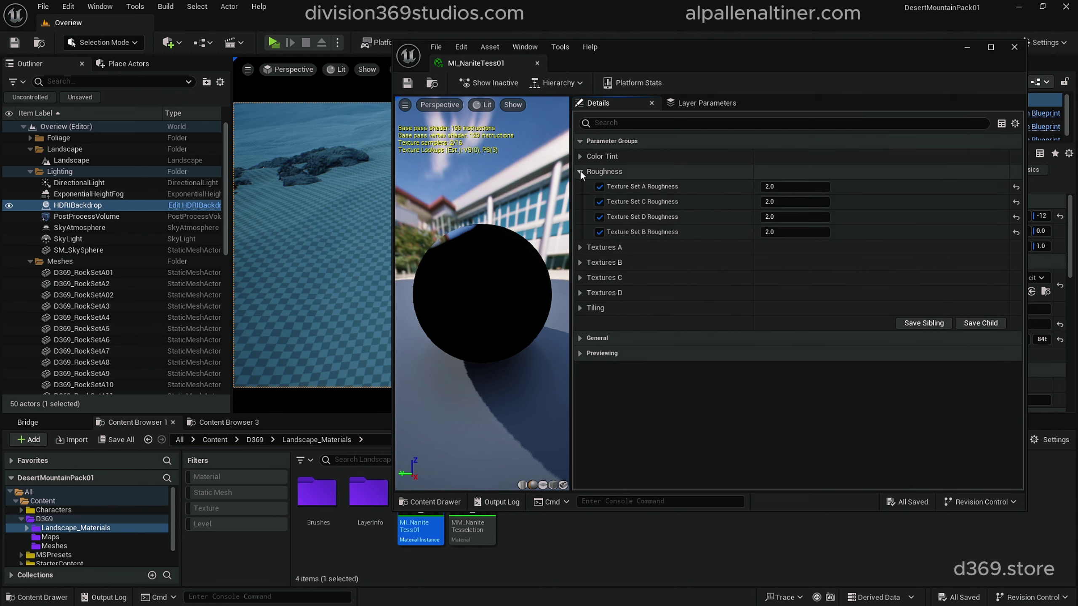
click(579, 172)
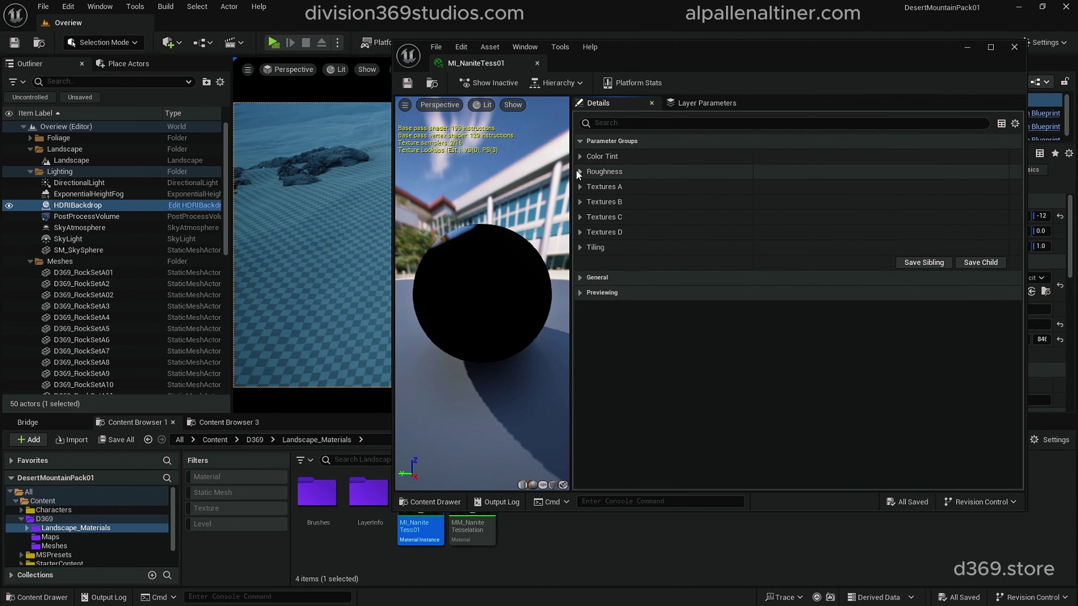
Close the MI_NaniteTess01 material instance and open the Brushes folder inside Landscape_Materials
click(1014, 47)
right_drag(490, 230, 414, 216)
key(w)
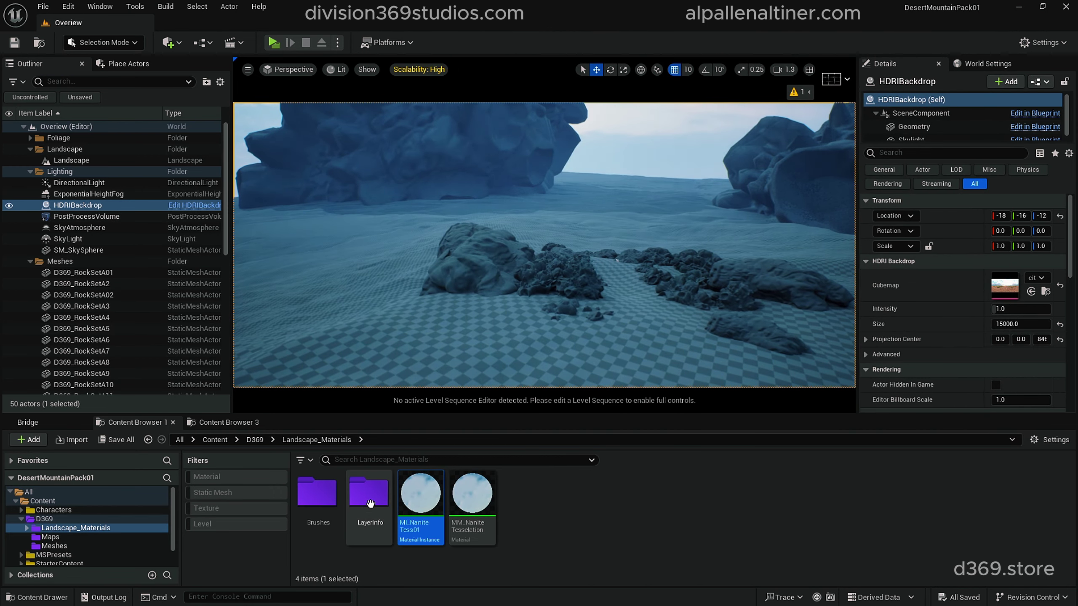
double_click(318, 495)
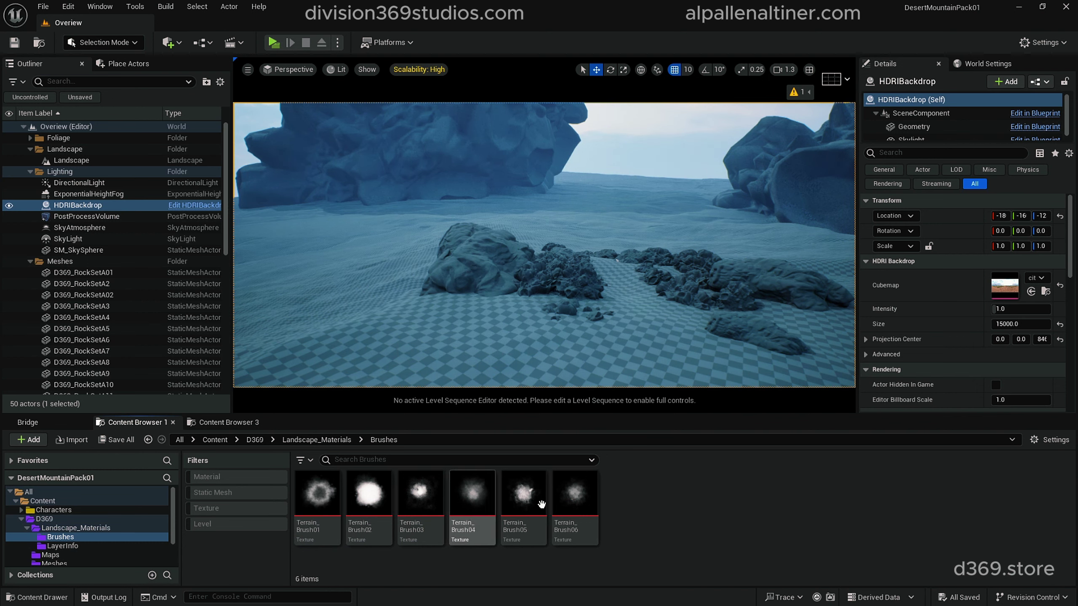
Face the open sandy ground in the level and switch the editor from Selection Mode to Landscape Mode
key(s)
mouse_move(584, 314)
right_down()
mouse_move(551, 342)
mouse_move(505, 333)
mouse_move(575, 312)
right_up()
key(w)
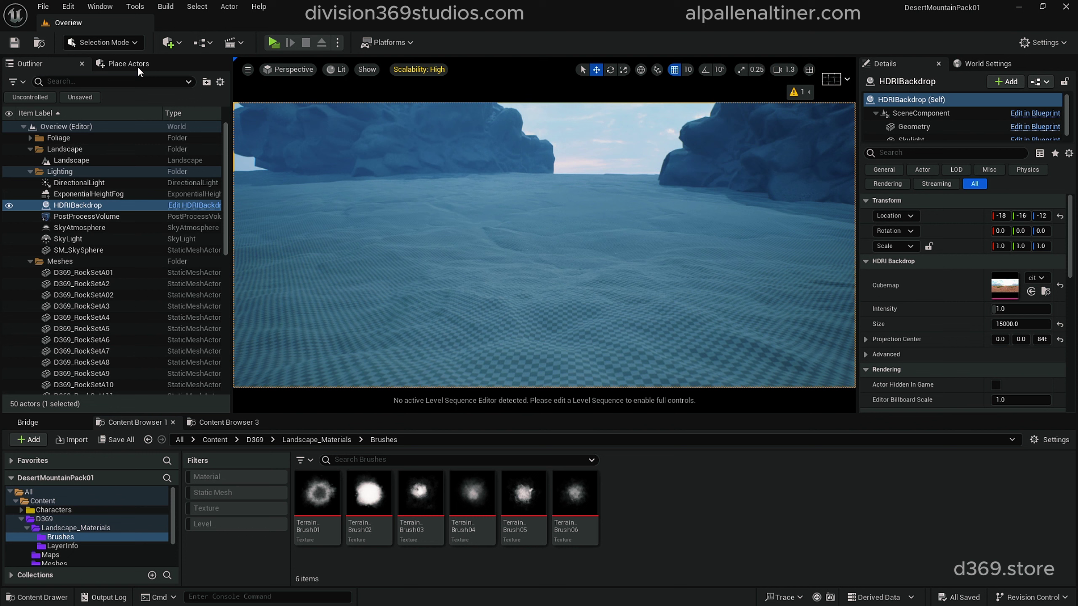
click(96, 42)
click(109, 73)
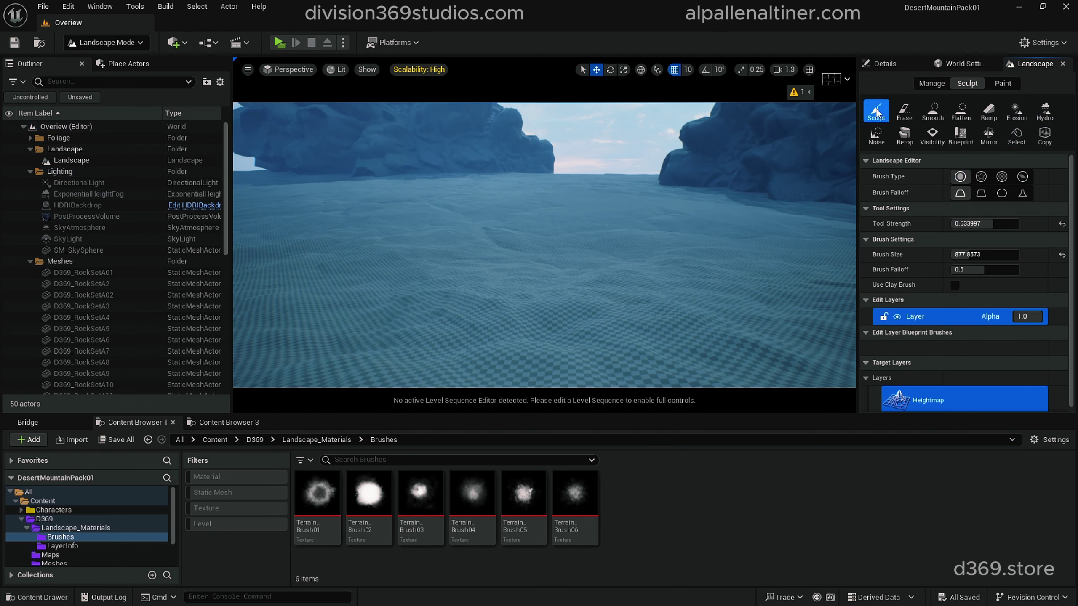
Look through the Manage and Paint landscape tools and return to the Sculpt tools
click(931, 83)
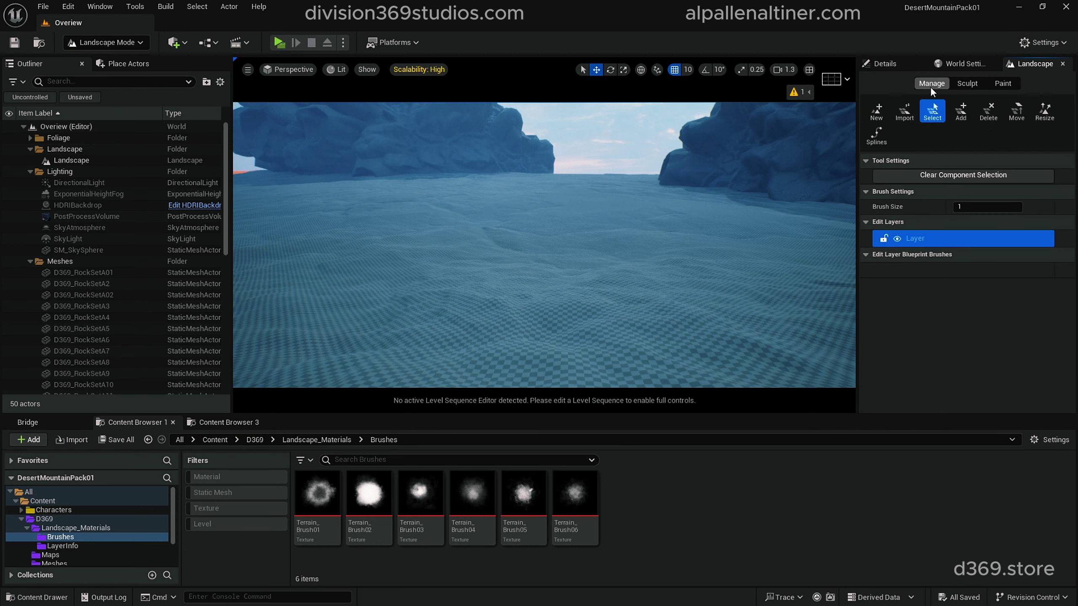
click(1018, 87)
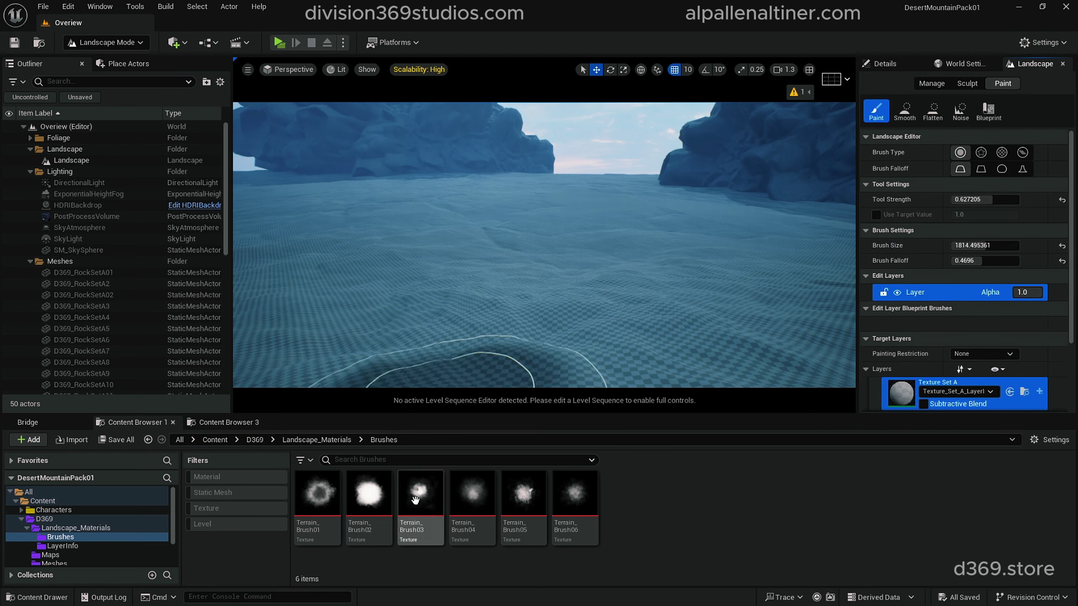
click(939, 88)
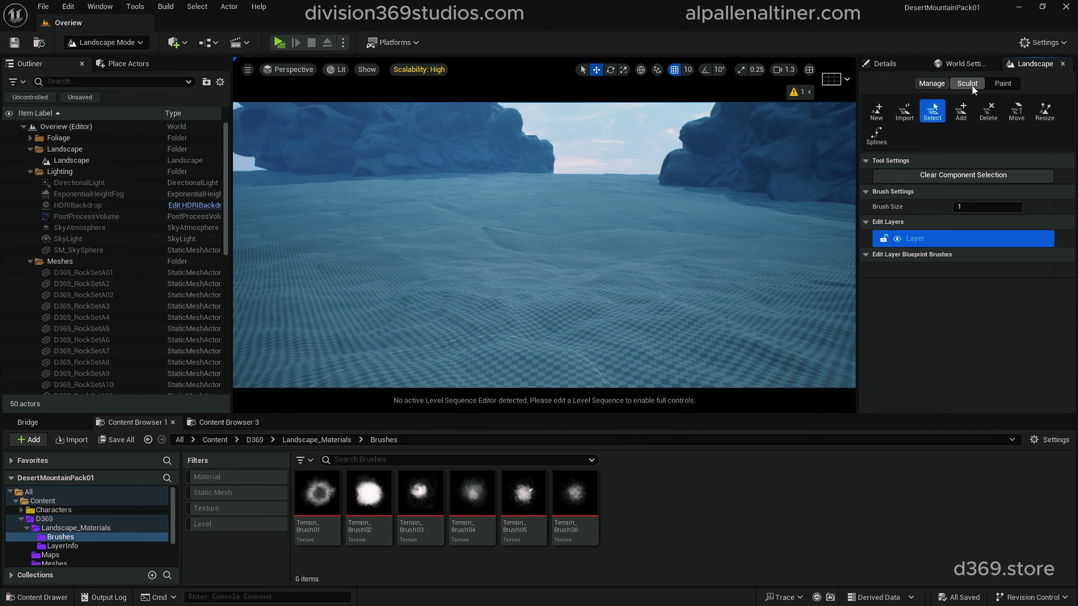
click(969, 86)
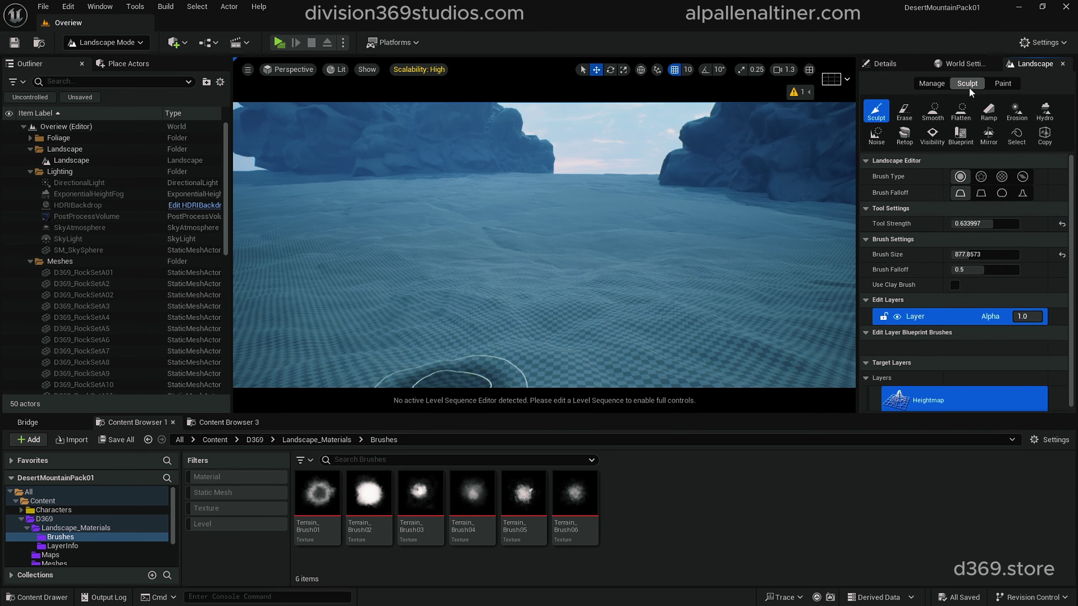
Switch the Sculpt tool to the texture-based alpha brush and try Terrain_Brush01, Terrain_Brush02 and Terrain_Brush05 as its texture
click(980, 176)
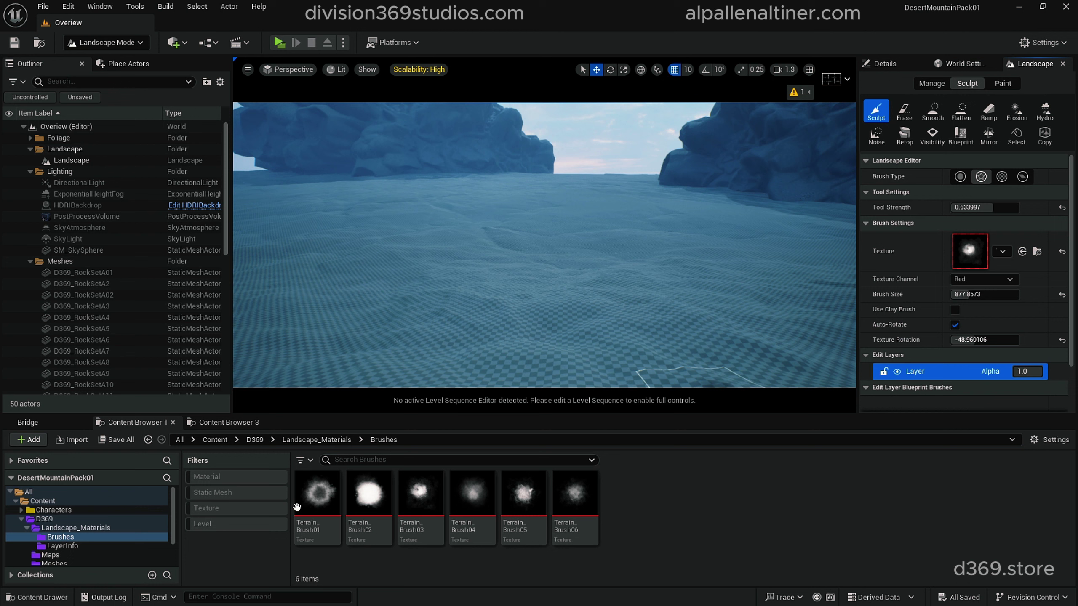
mouse_move(299, 507)
mouse_down()
mouse_move(808, 366)
mouse_move(968, 253)
mouse_up()
drag(368, 492, 968, 261)
mouse_move(523, 493)
mouse_down()
mouse_move(967, 254)
mouse_move(966, 268)
mouse_up()
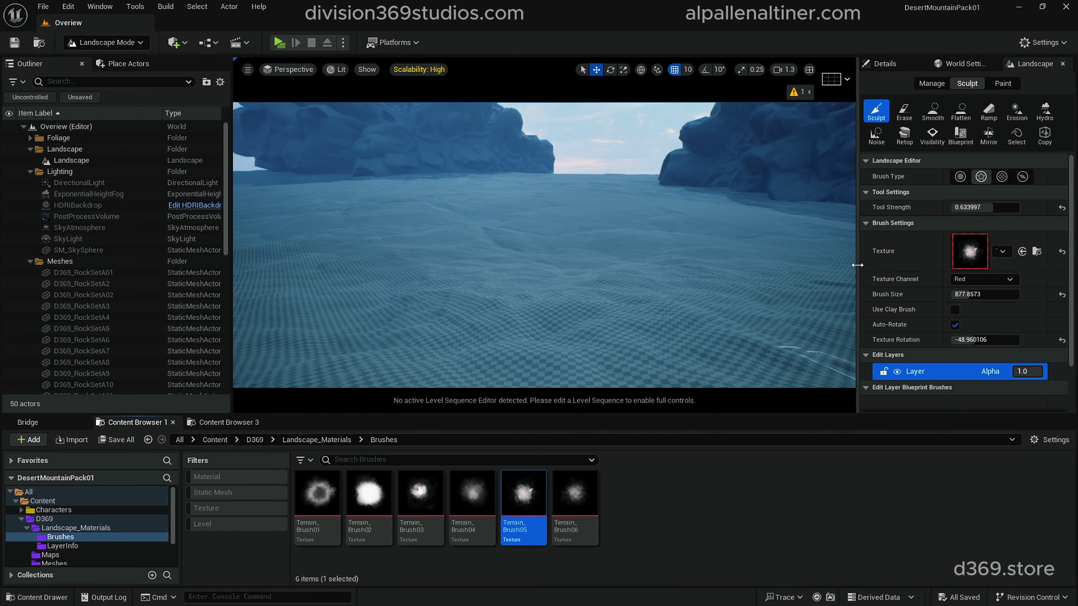
Widen the landscape settings area and assign Terrain_Brush04 as the sculpt brush texture
drag(858, 265, 723, 264)
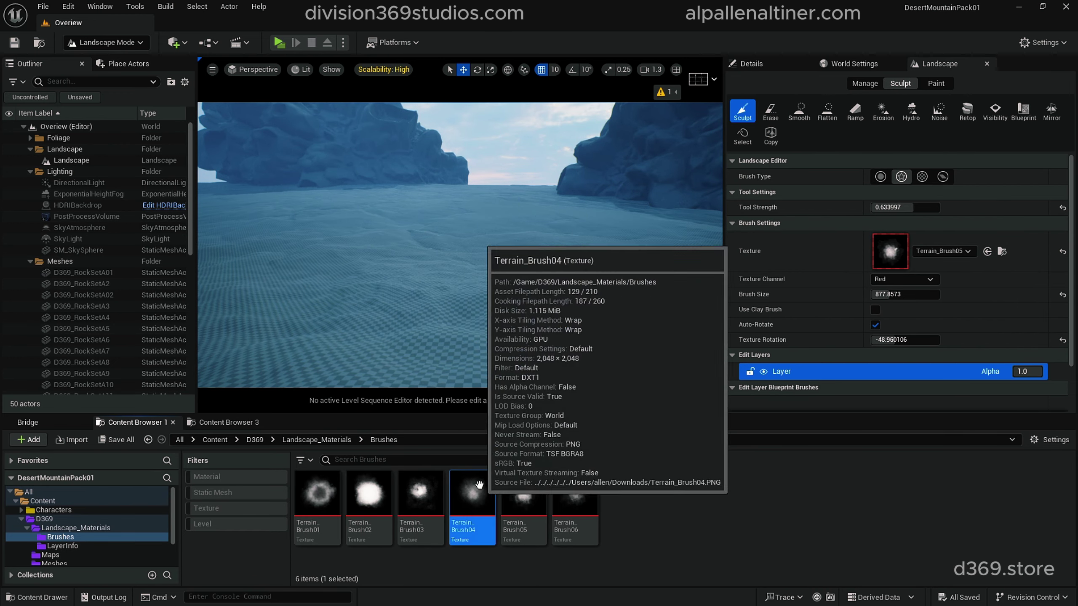
click(987, 251)
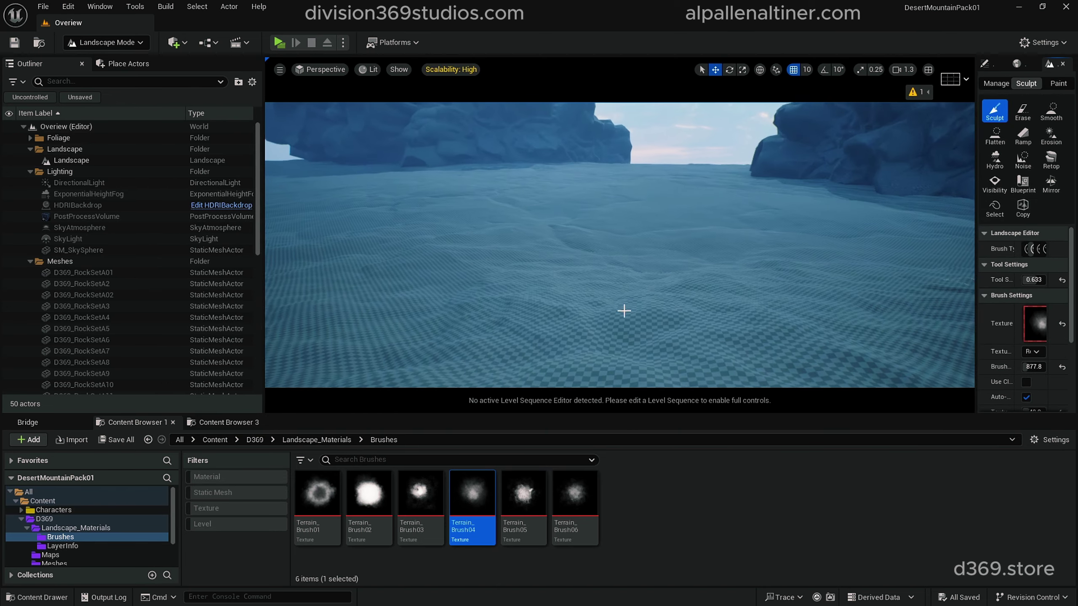
right_drag(624, 311, 670, 314)
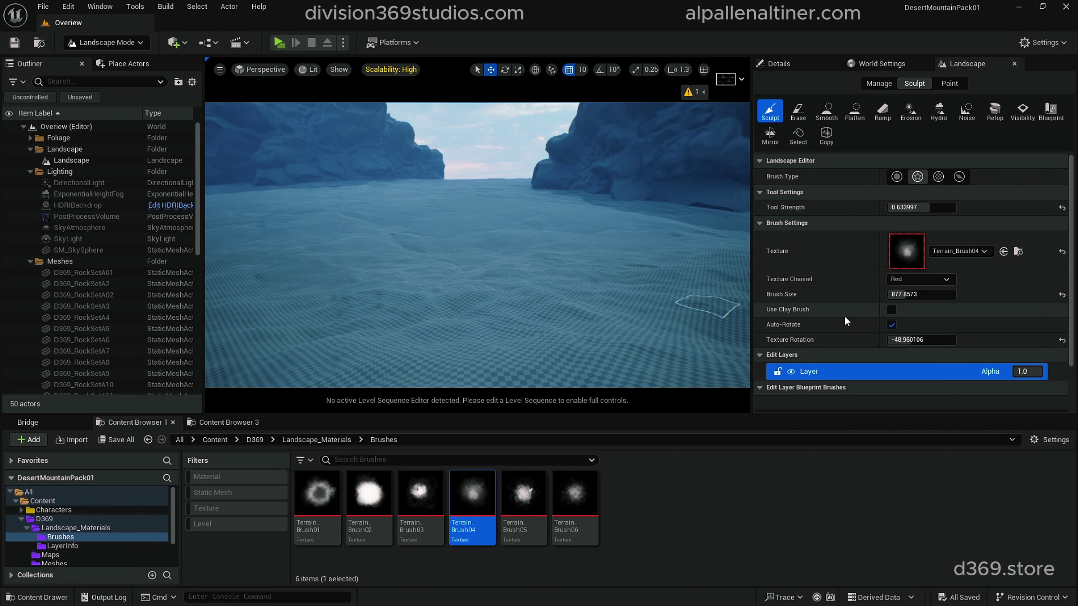
Set the sculpt brush size to about 2937 and the tool strength to about 0.593
scroll(845, 317, down, 3)
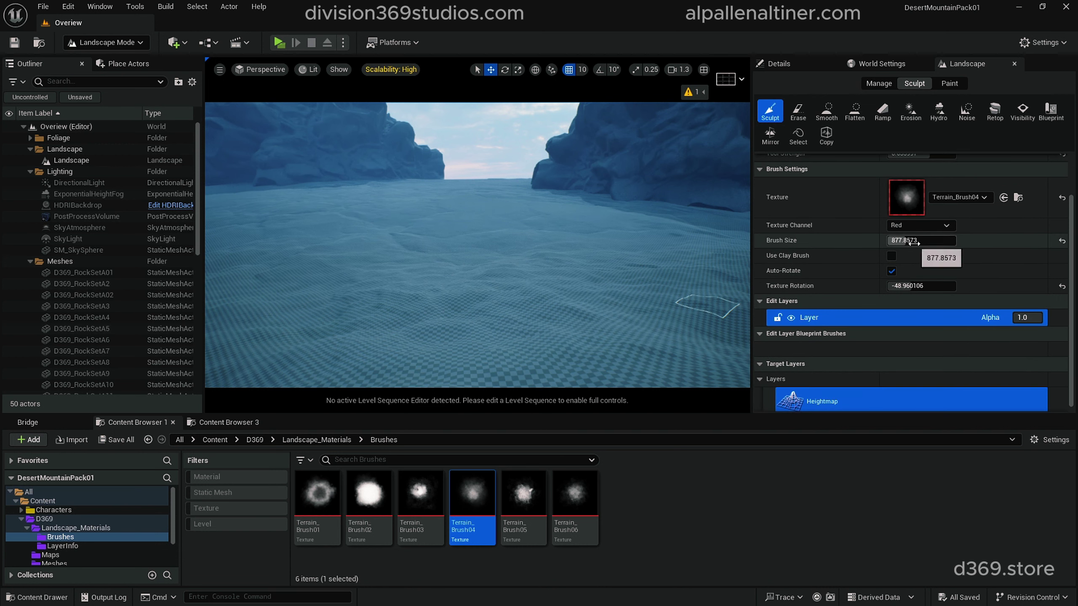
drag(913, 242, 984, 242)
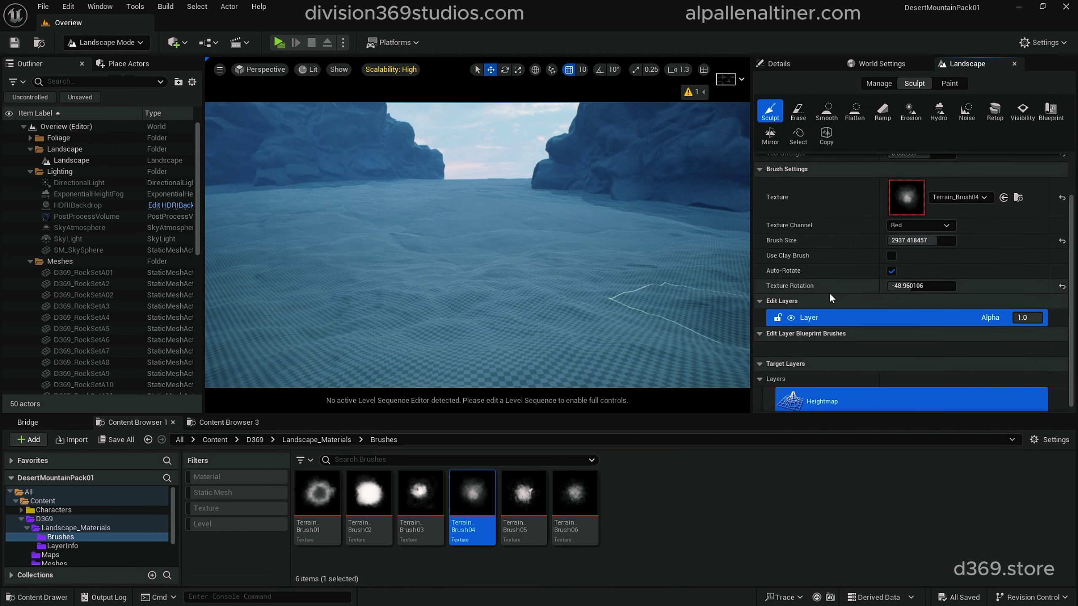
scroll(831, 298, up, 3)
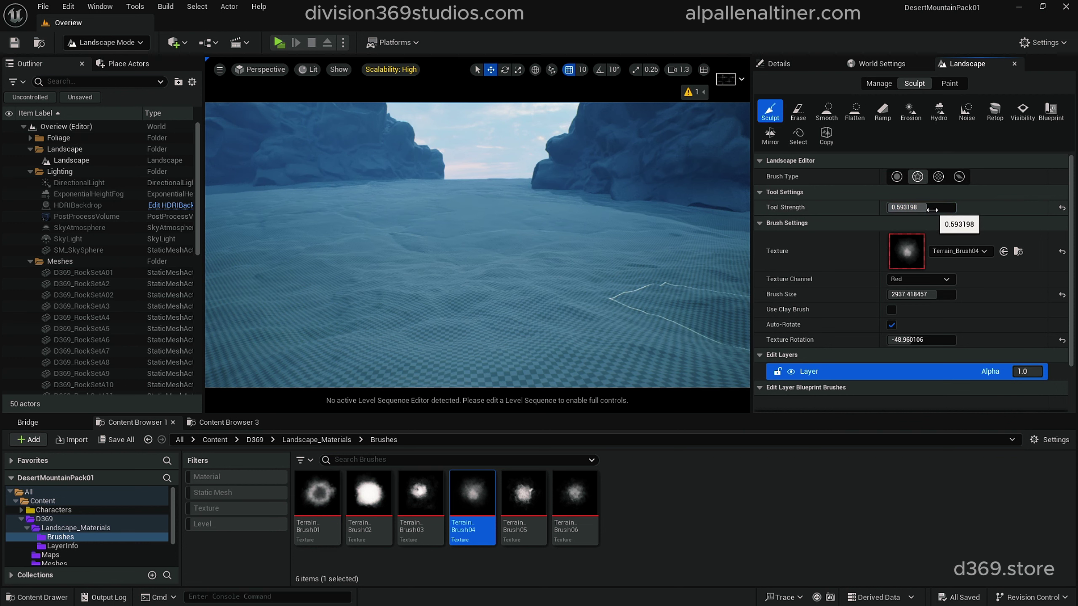
scroll(933, 235, down, 3)
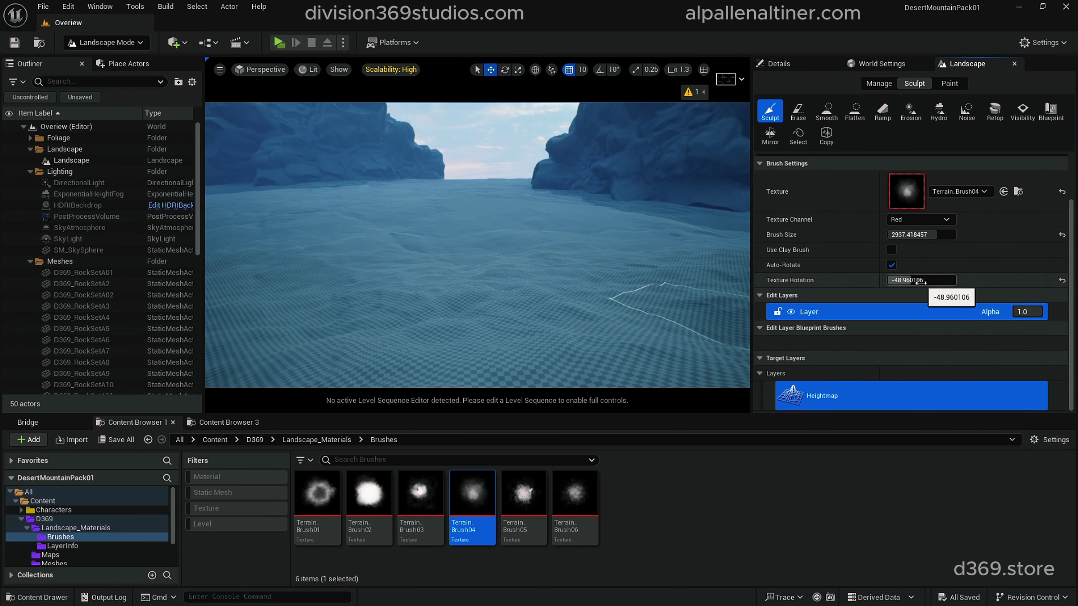
Sculpt dune shapes across the sandy landscape with the Terrain_Brush04 brush
right_drag(611, 295, 602, 331)
mouse_move(546, 284)
right_down()
mouse_move(546, 273)
mouse_move(538, 282)
right_up()
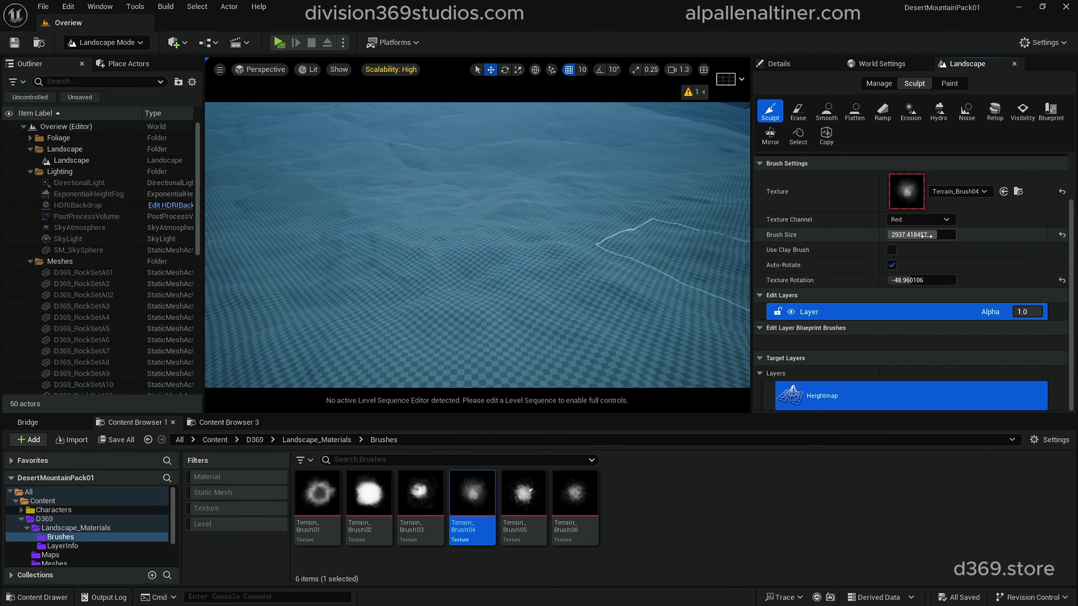
drag(603, 310, 466, 255)
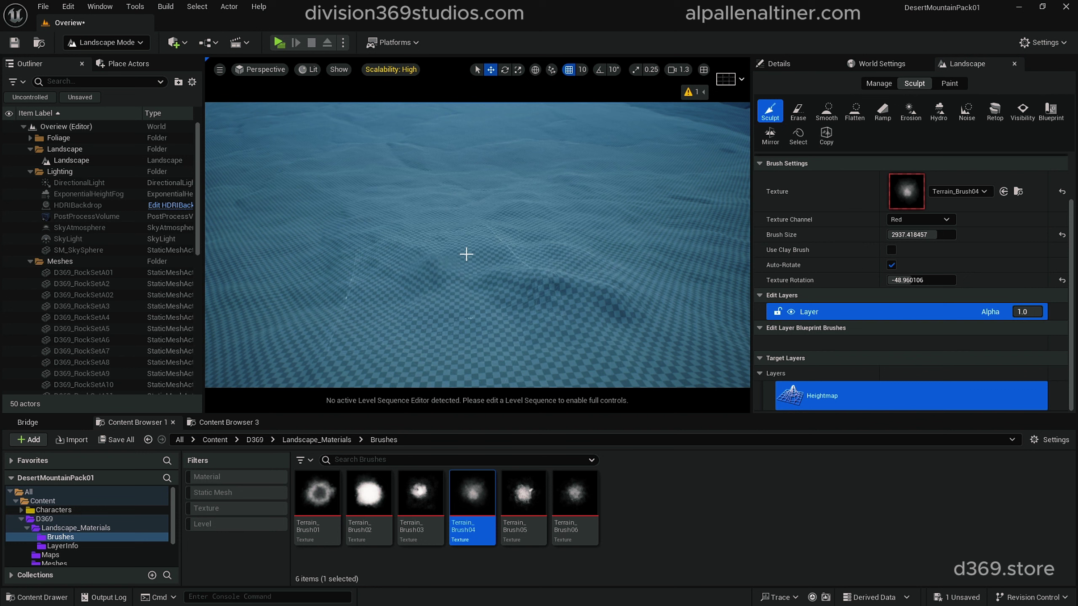
mouse_move(689, 282)
mouse_down()
mouse_move(483, 260)
mouse_move(440, 310)
mouse_up()
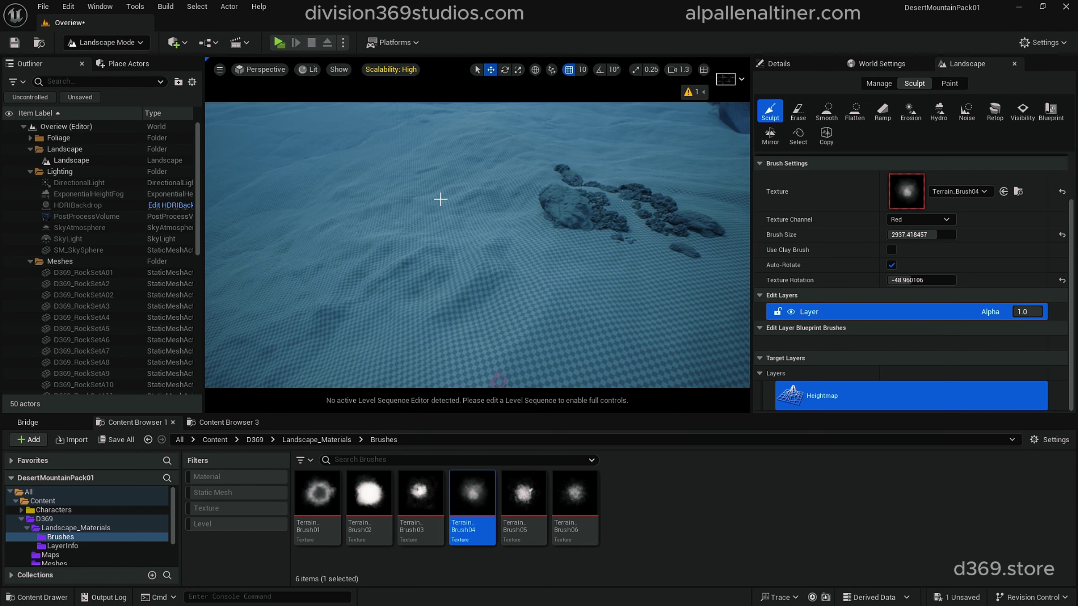
Assign Terrain_Brush02 from the Brushes folder as the sculpt brush texture
right_drag(527, 160, 447, 274)
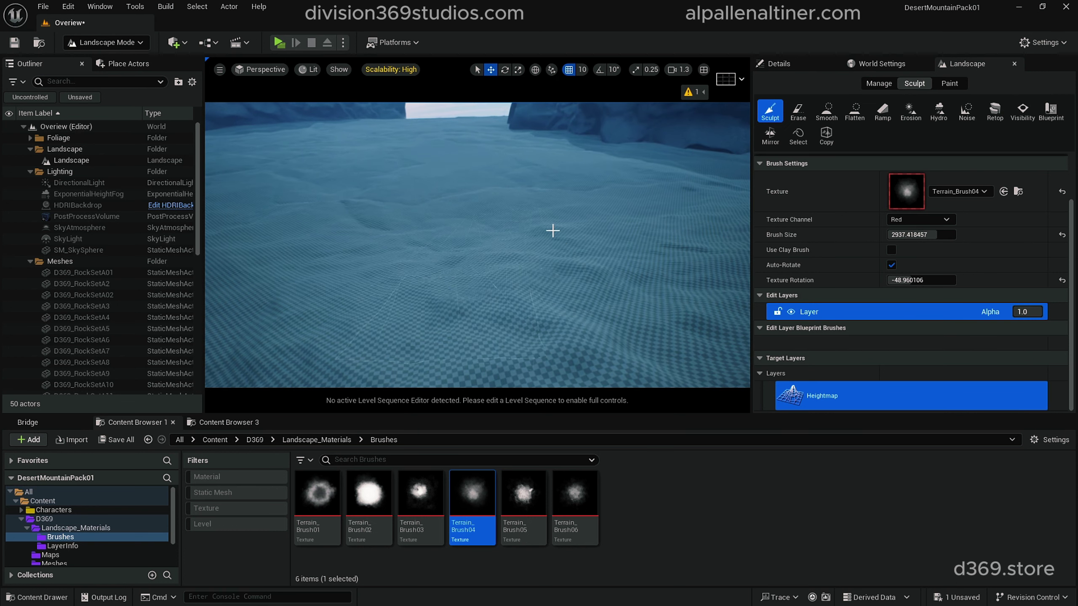
click(369, 496)
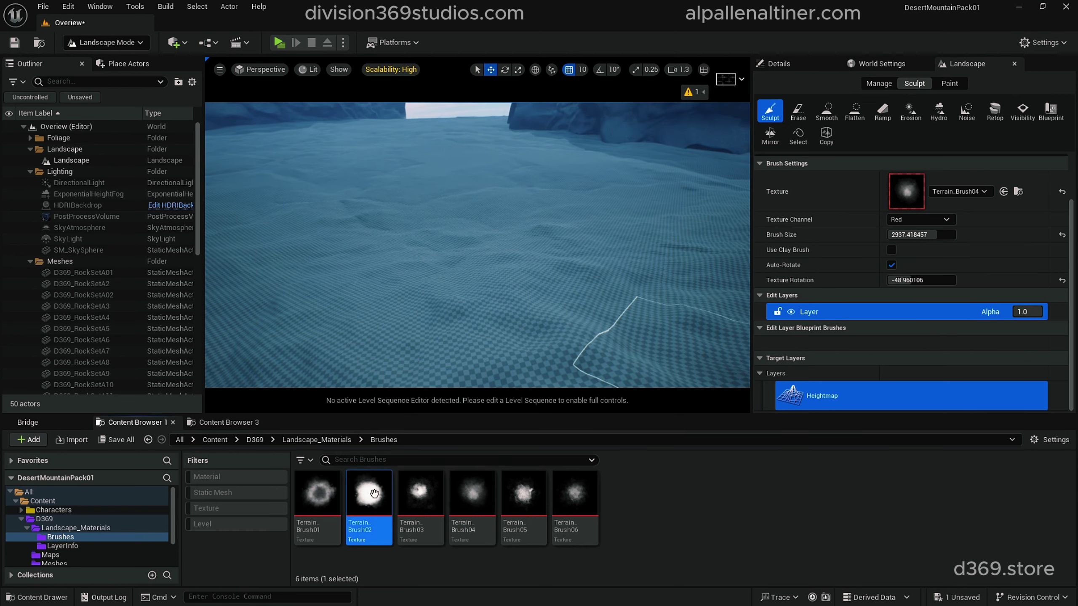
drag(375, 492, 900, 194)
Sculpt raised mounds into the open sand with the Terrain_Brush02 brush
right_drag(641, 338, 516, 295)
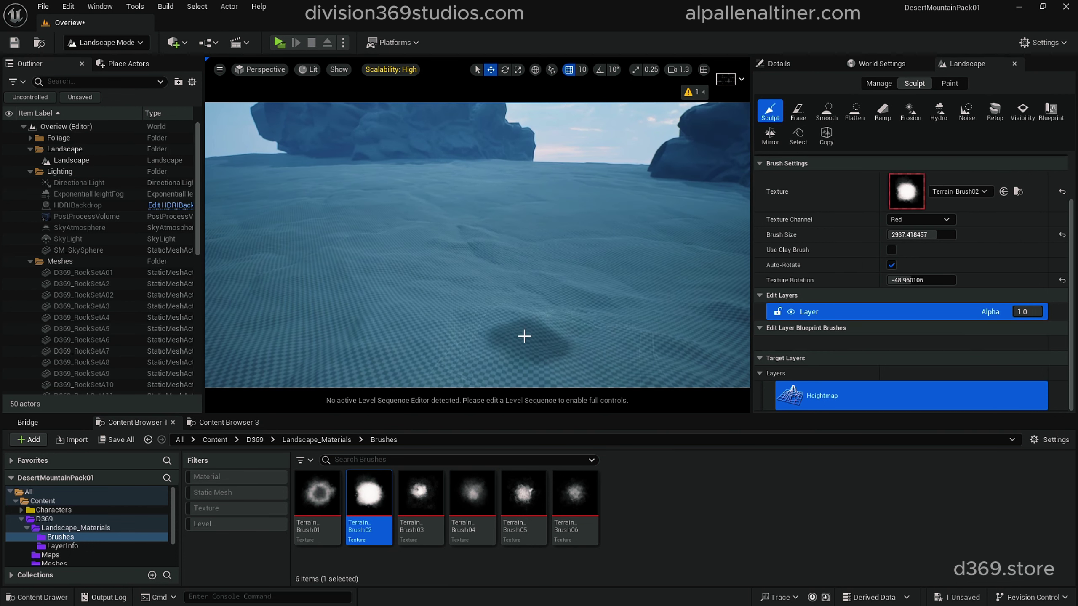
mouse_move(522, 335)
mouse_down()
mouse_move(526, 308)
mouse_move(574, 298)
mouse_move(541, 260)
mouse_move(599, 219)
mouse_move(642, 209)
mouse_up()
right_drag(642, 209, 672, 276)
drag(668, 296, 679, 292)
Undo the last sculpt stroke and lower the tool strength to about 0.397
key(ctrl+z)
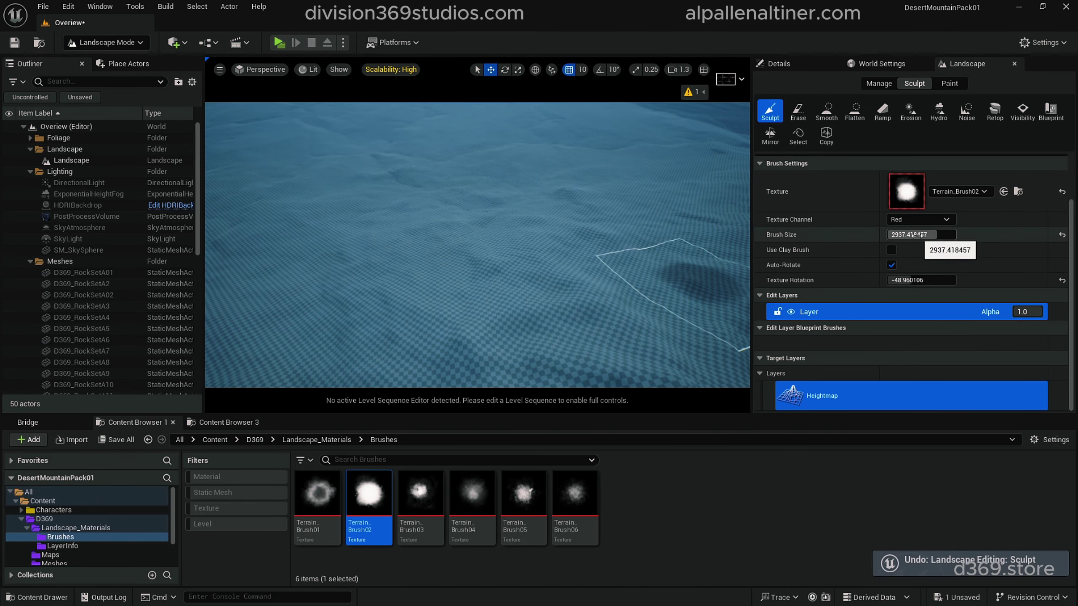
scroll(920, 272, up, 3)
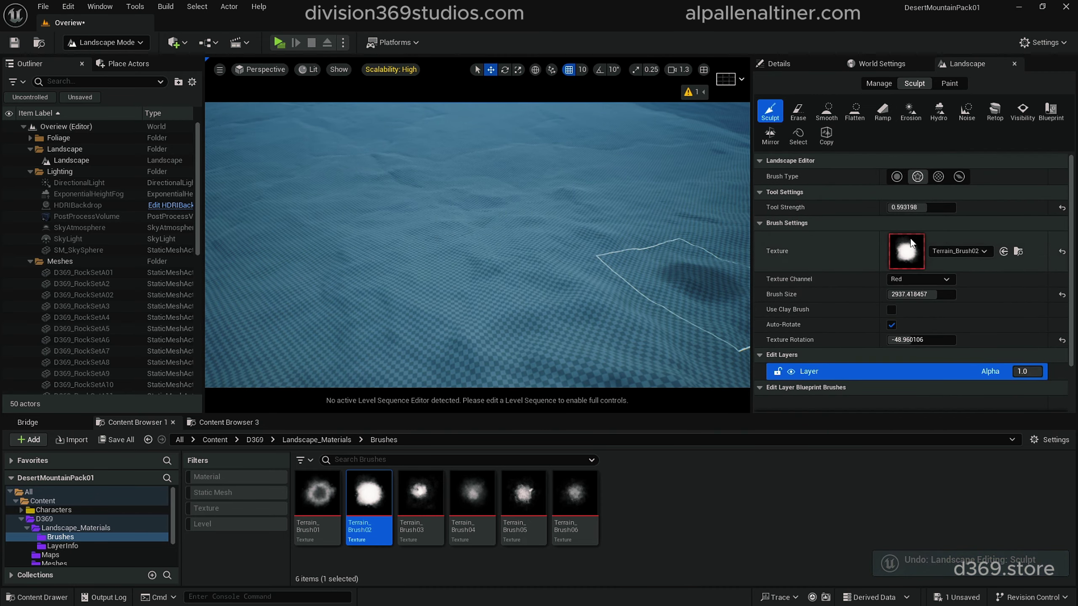
drag(924, 207, 914, 207)
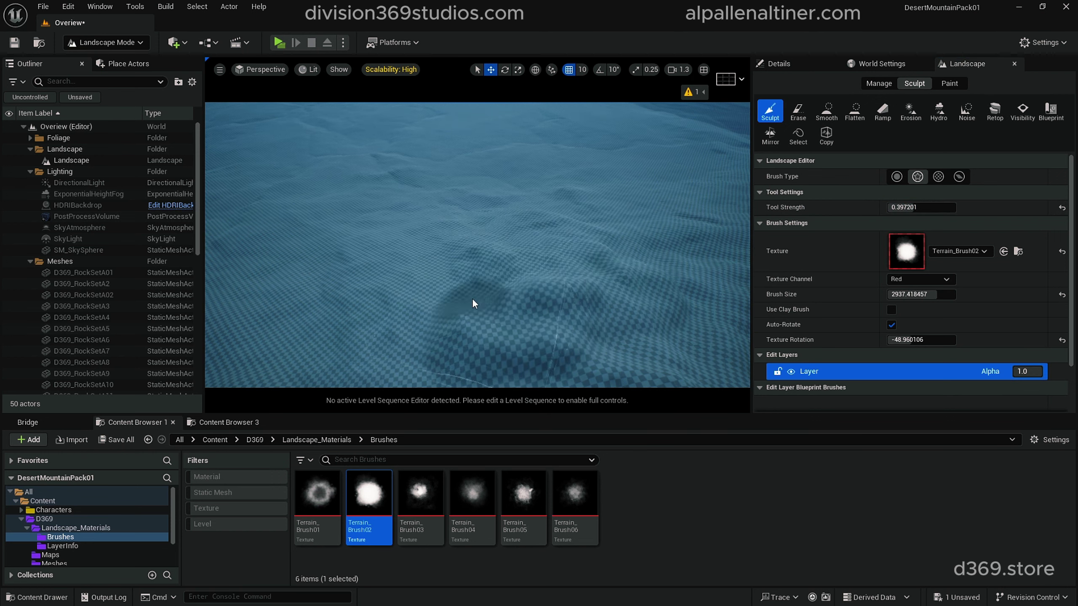
Move to the sculpted dunes, run the character across them in a play preview, and end the preview
mouse_move(684, 256)
right_down()
mouse_move(713, 259)
mouse_move(684, 256)
right_up()
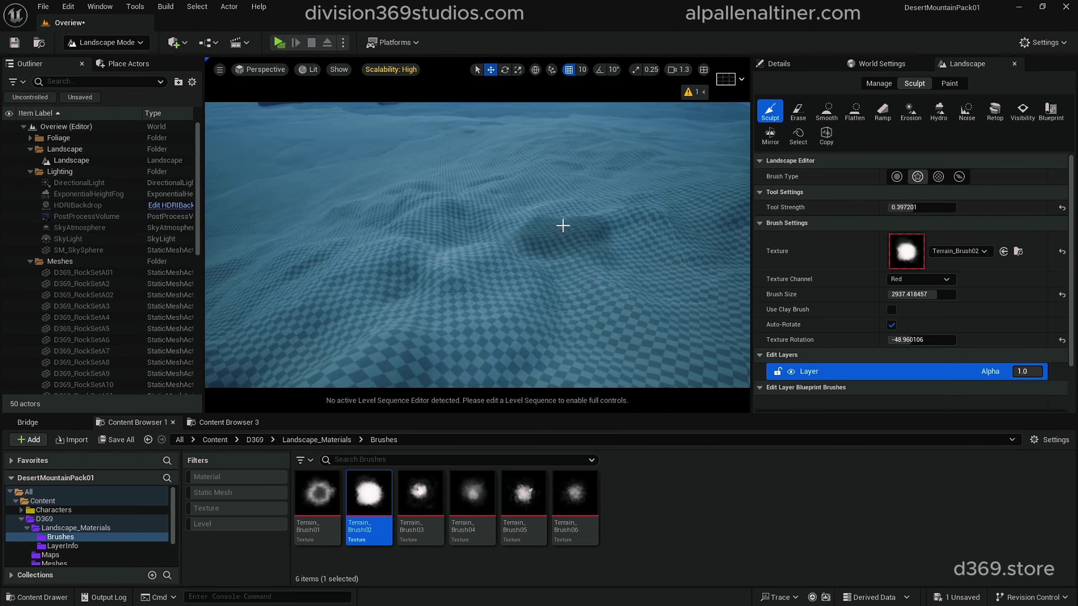
right_drag(563, 224, 572, 289)
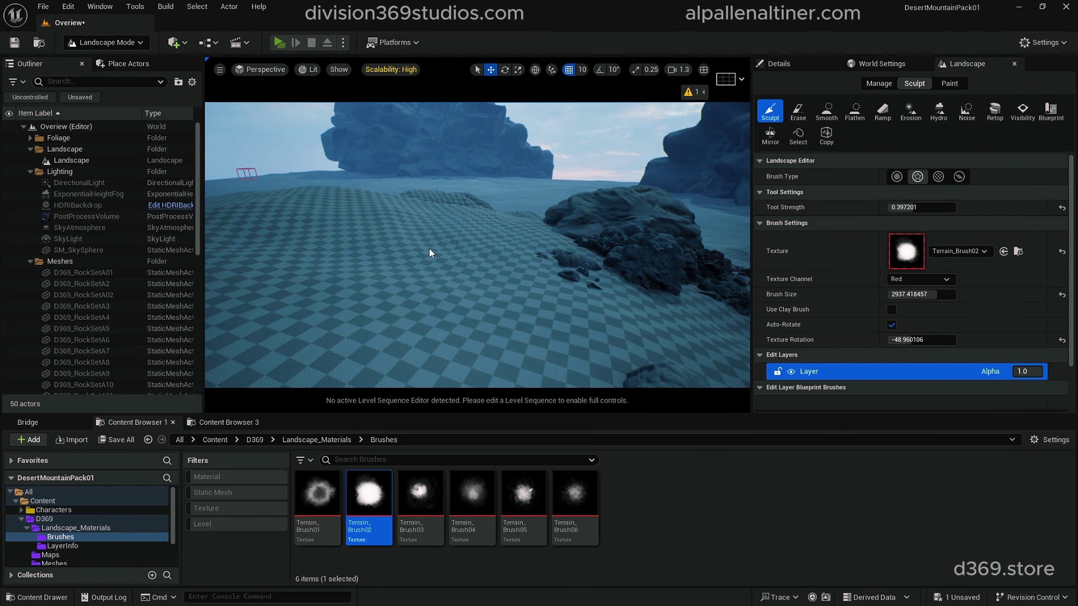
key(alt+p)
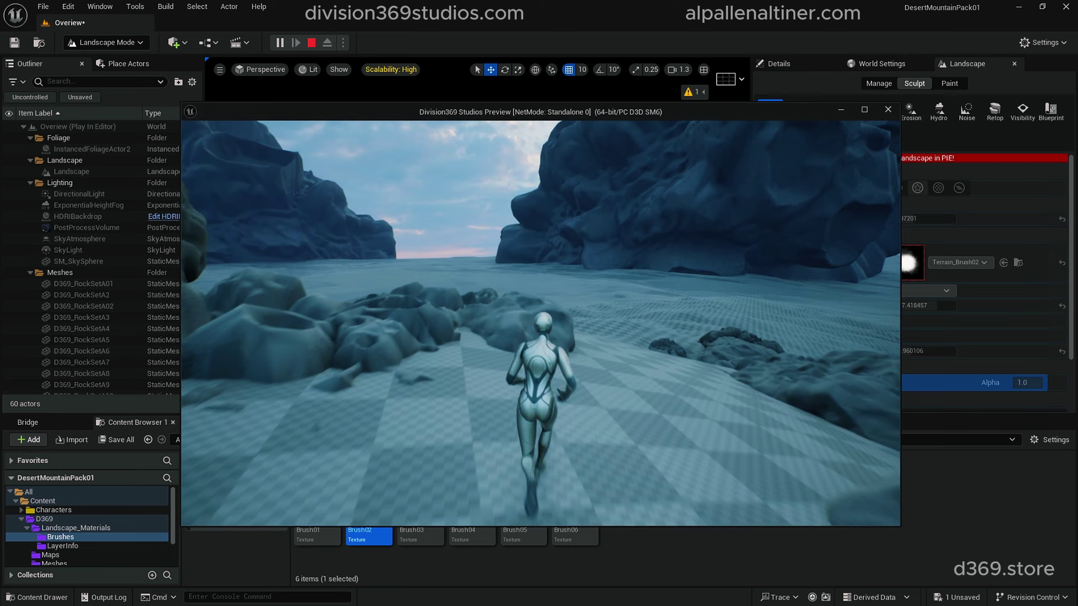
key(w)
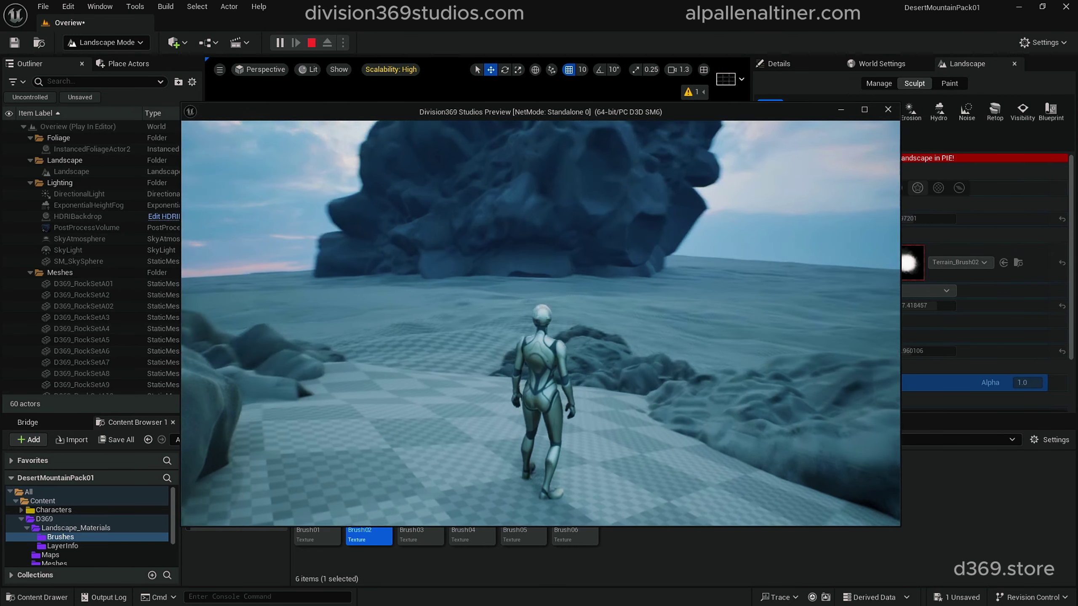
key(Escape)
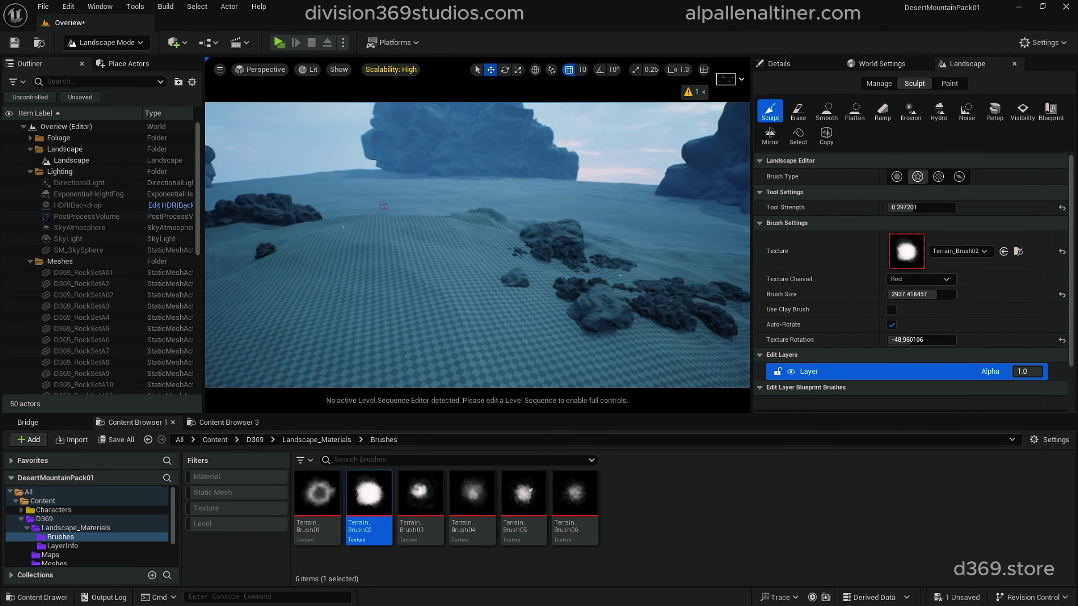
Undo the last three sculpt strokes in the open sand between the rocks
scroll(220, 104, down, 5)
right_drag(550, 223, 573, 271)
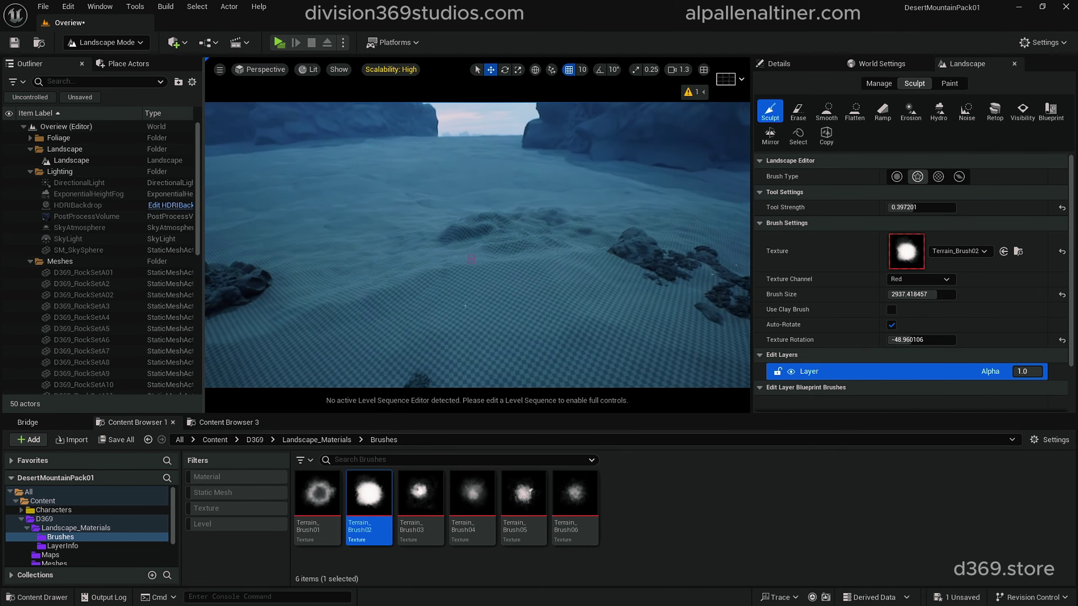
right_drag(659, 293, 628, 293)
right_drag(528, 279, 450, 297)
right_drag(477, 255, 598, 234)
right_drag(441, 242, 440, 241)
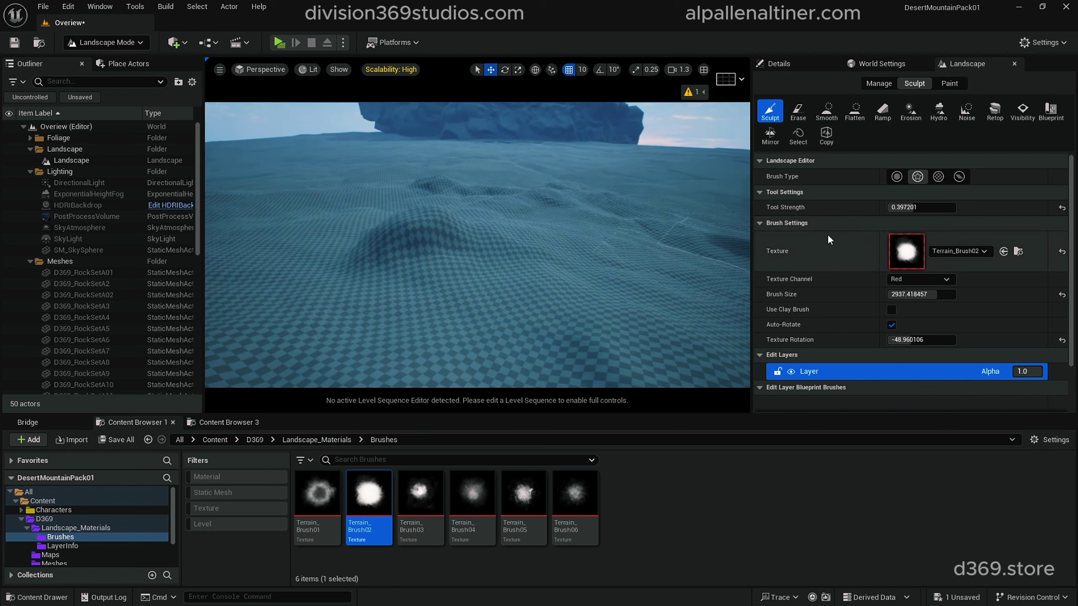
key(ctrl+z)
key(ctrl+z)
key(ctrl+z)
Lower the sculpt tool strength to about 0.22 and enlarge the brush size to about 5592
drag(912, 207, 905, 208)
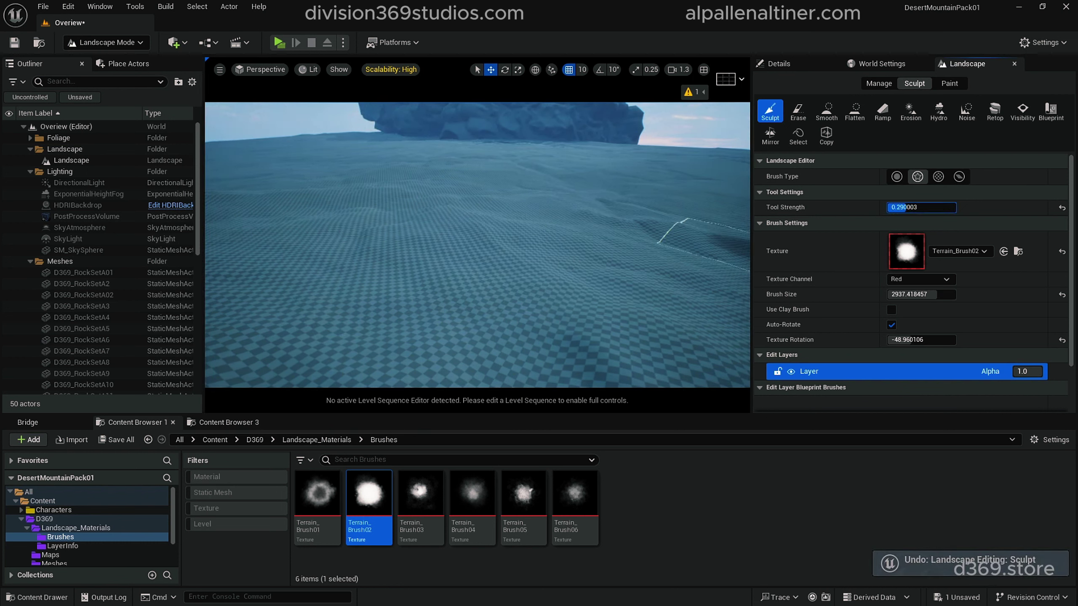
key(bracketright)
key(bracketright)
key(bracketright)
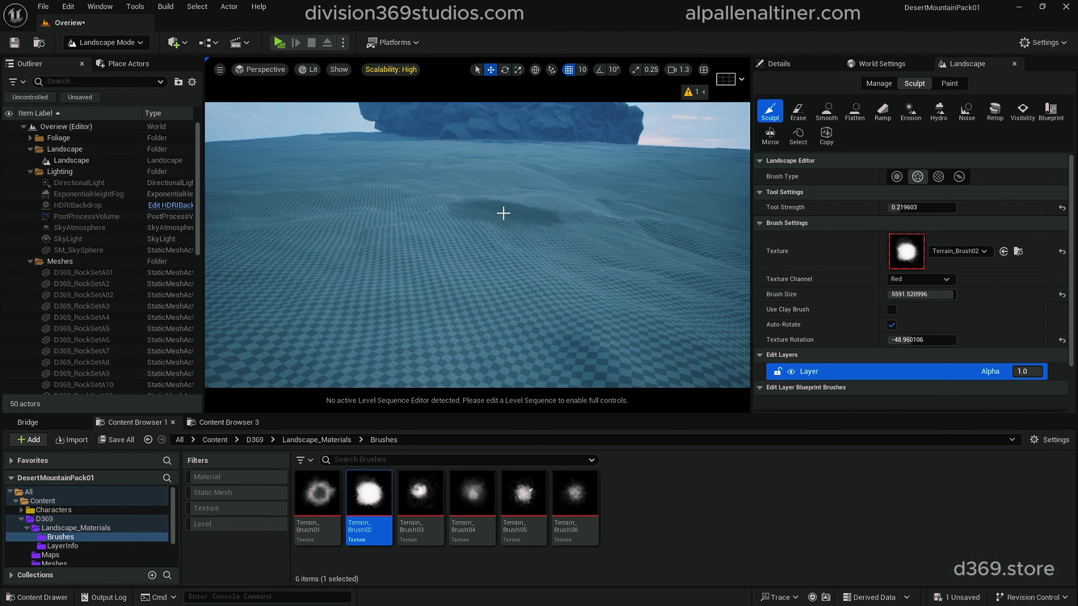
Sculpt broad, soft dunes across the open sand with the enlarged Terrain_Brush02 brush
mouse_move(503, 212)
mouse_down()
mouse_move(367, 204)
mouse_move(501, 170)
mouse_up()
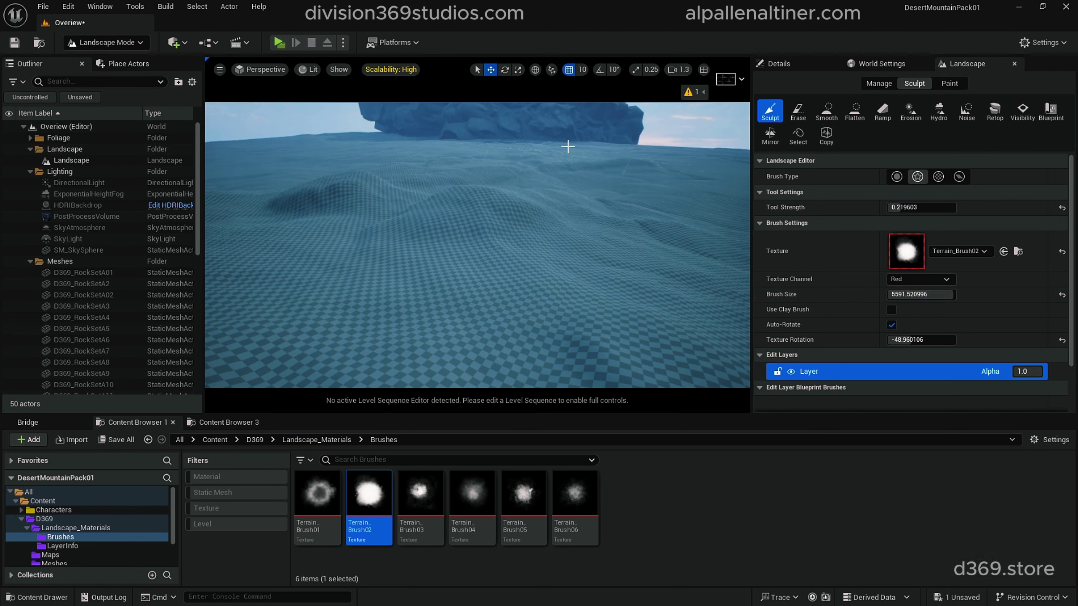
mouse_move(641, 170)
mouse_down()
mouse_move(589, 193)
mouse_move(705, 280)
mouse_up()
right_drag(705, 279, 764, 278)
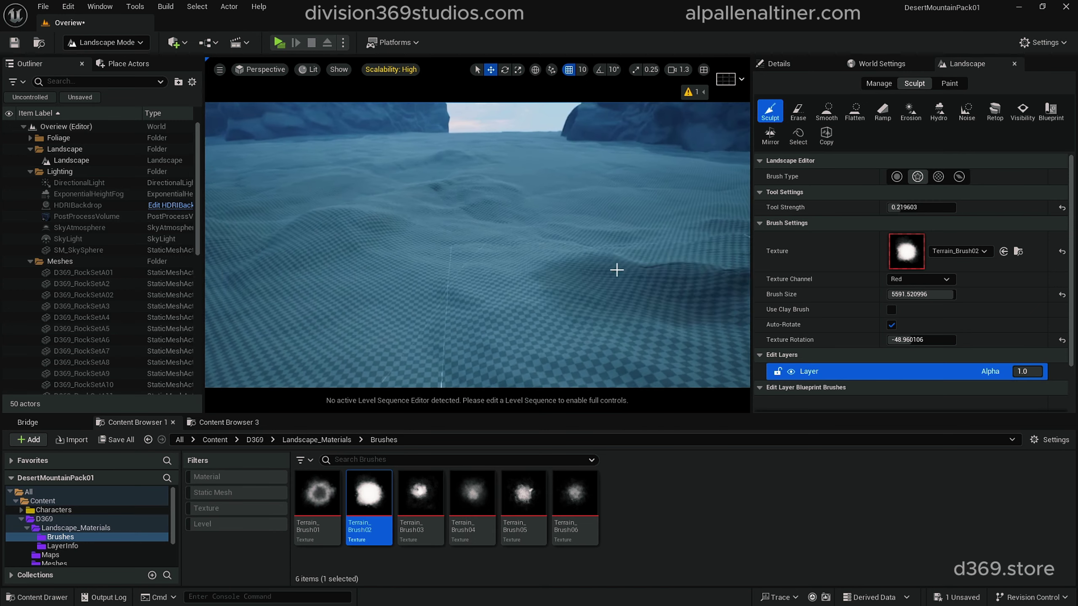
mouse_move(616, 270)
mouse_down()
mouse_move(518, 168)
mouse_move(570, 221)
mouse_move(367, 203)
mouse_up()
mouse_move(367, 203)
right_down()
mouse_move(459, 230)
mouse_move(548, 214)
right_up()
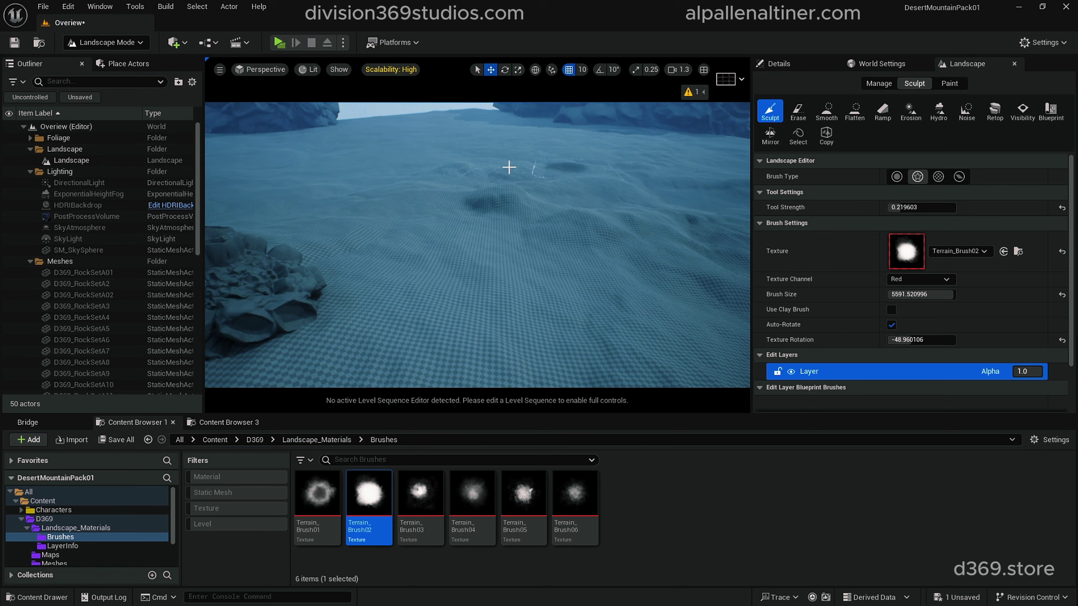
mouse_move(340, 184)
mouse_down()
mouse_move(409, 211)
mouse_move(523, 155)
mouse_up()
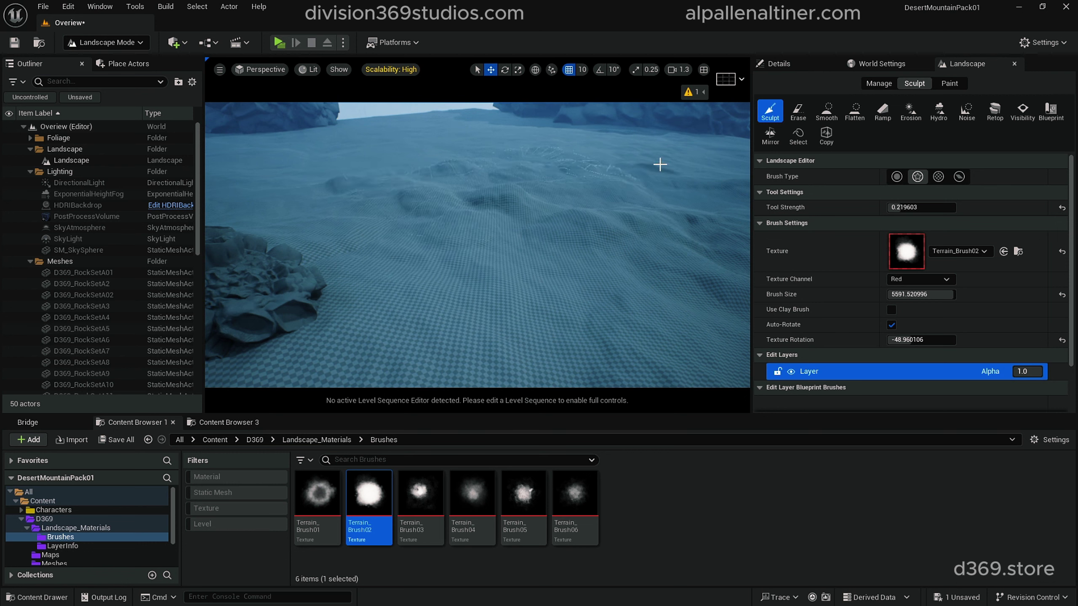
Change the sculpt brush texture to Terrain_Brush04, replace it with Terrain_Brush01, and survey the sculpted dunes
drag(472, 492, 906, 251)
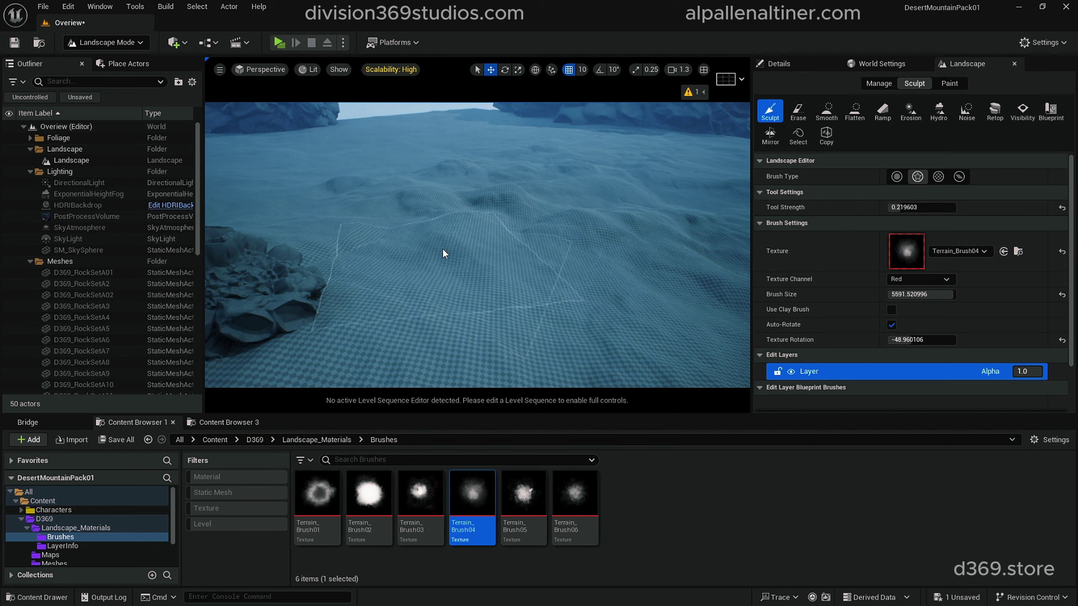
mouse_move(317, 492)
mouse_down()
mouse_move(367, 493)
mouse_move(933, 305)
mouse_move(897, 265)
mouse_up()
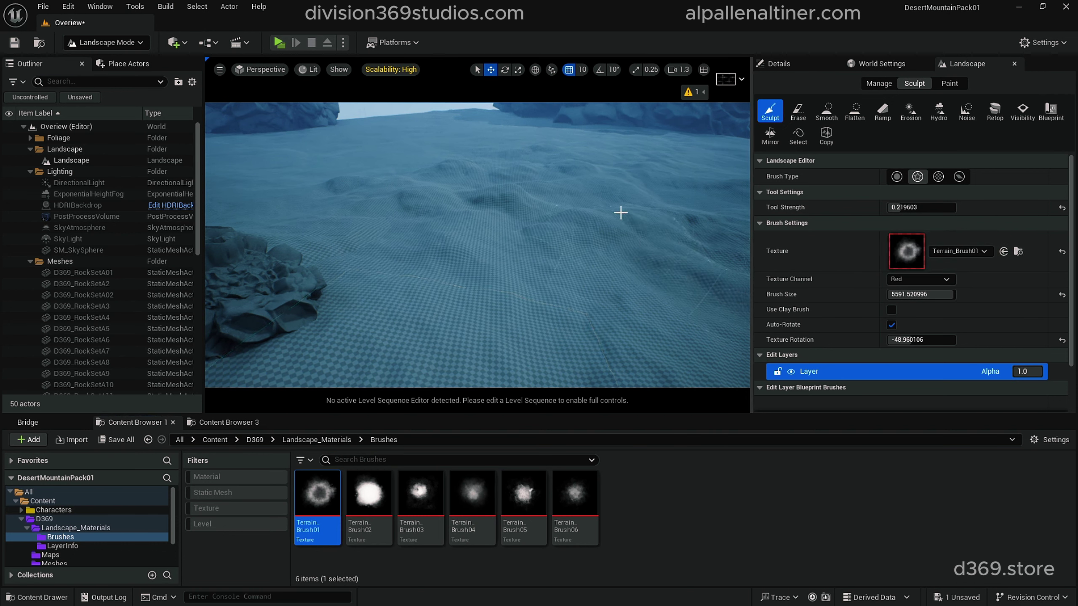
key(w)
right_drag(655, 285, 443, 241)
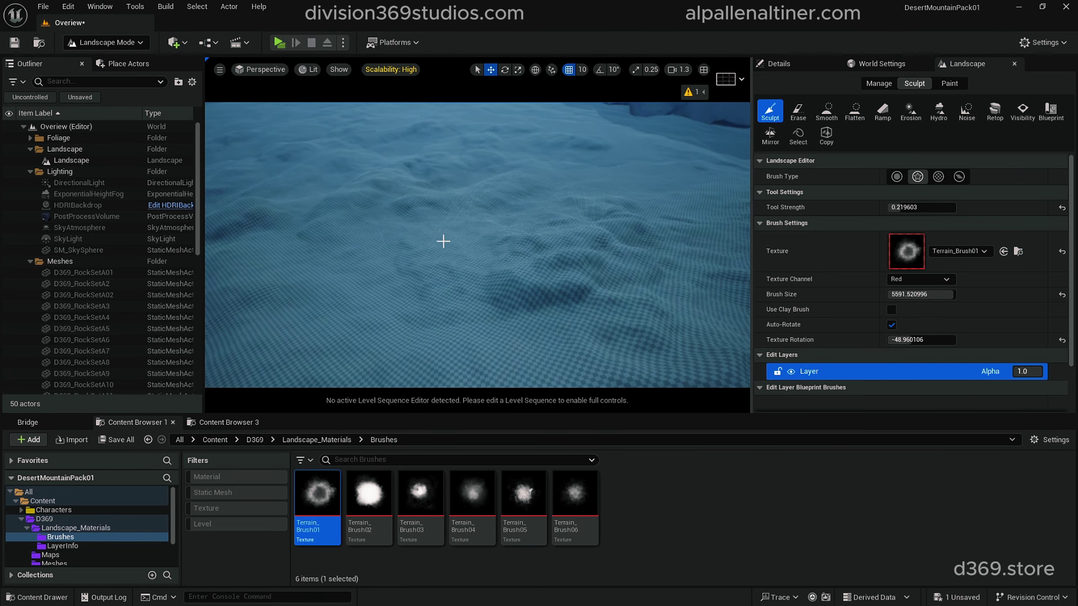
right_drag(654, 148, 486, 208)
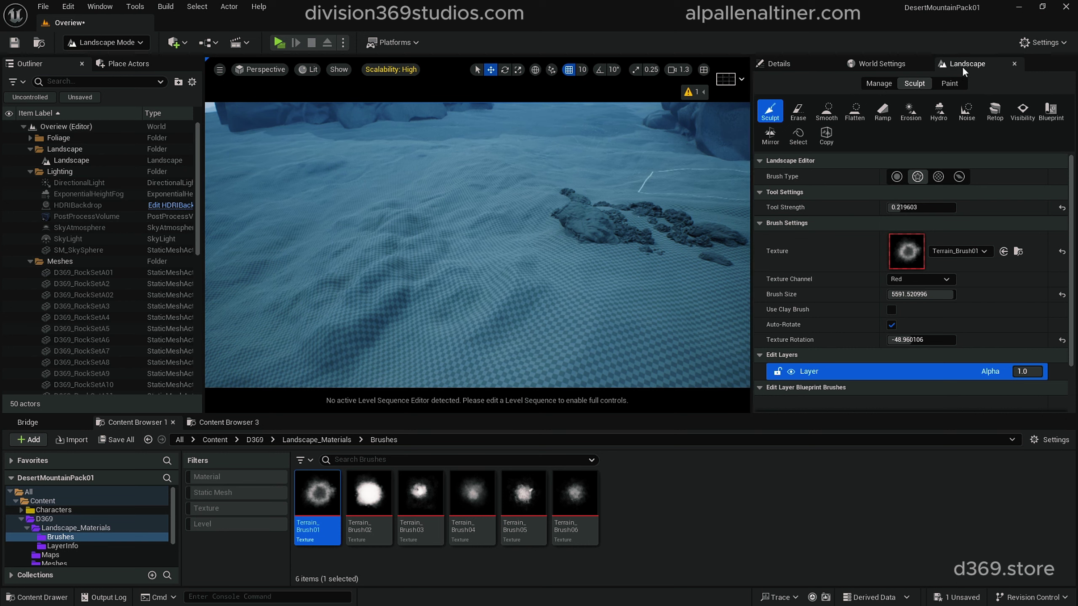
Check the landscape Manage and Paint tool sets, and return the editor to Selection Mode
click(875, 83)
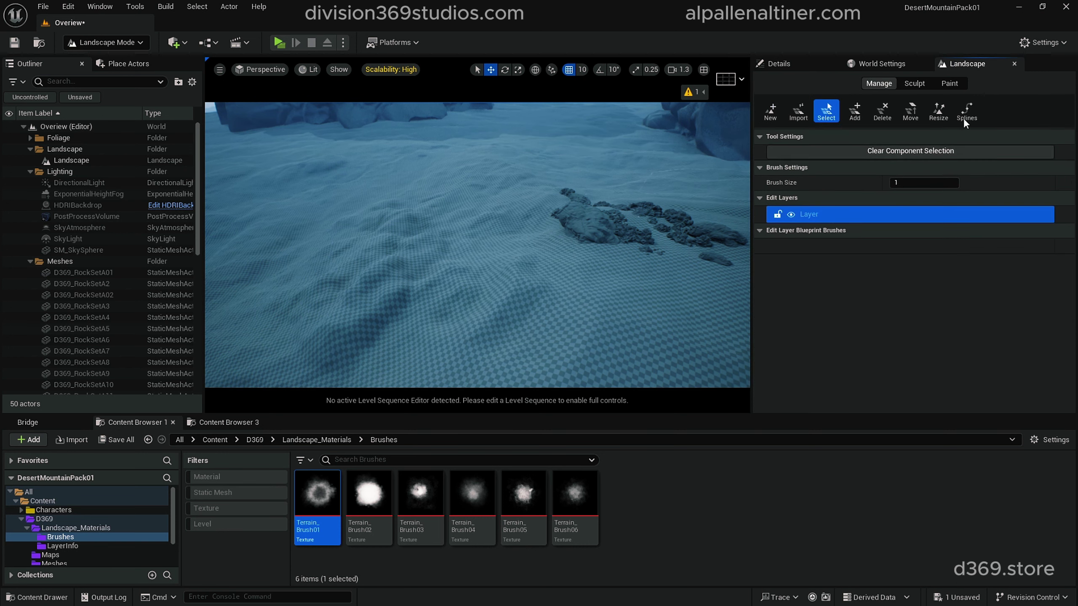
click(949, 84)
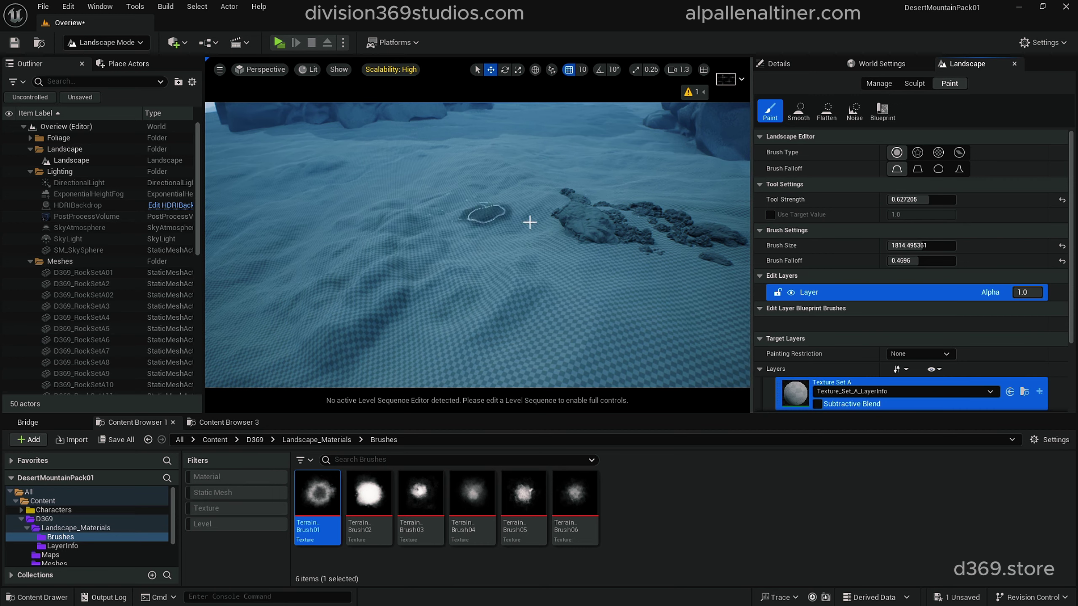
drag(752, 256, 857, 254)
click(107, 44)
click(98, 56)
right_drag(495, 267, 530, 239)
key(w)
Open Quixel Bridge, show the local Megascans assets, and enlarge the library area
click(44, 424)
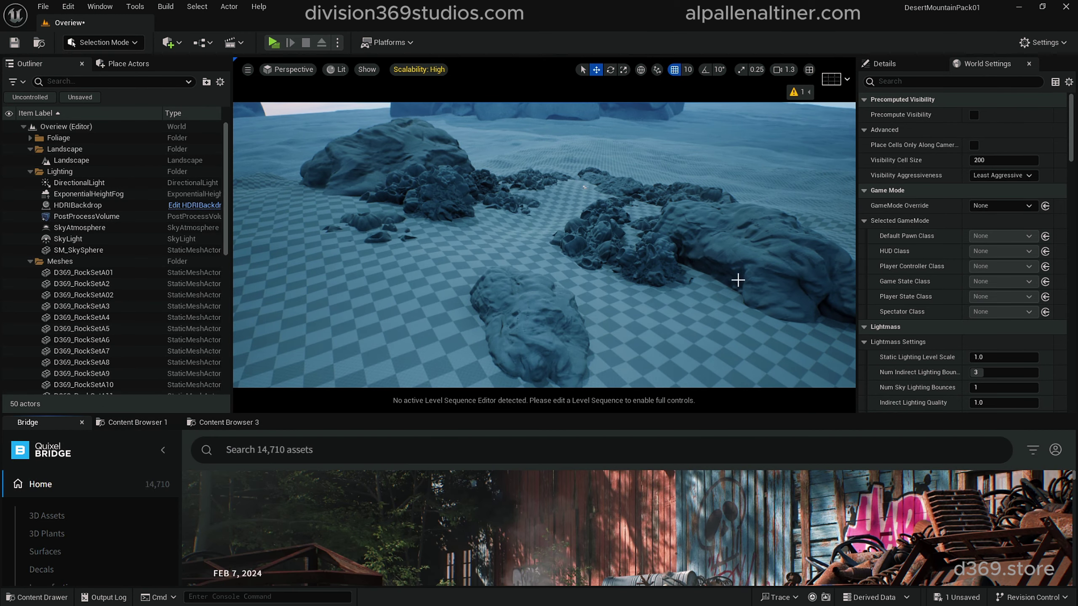
right_drag(583, 290, 601, 274)
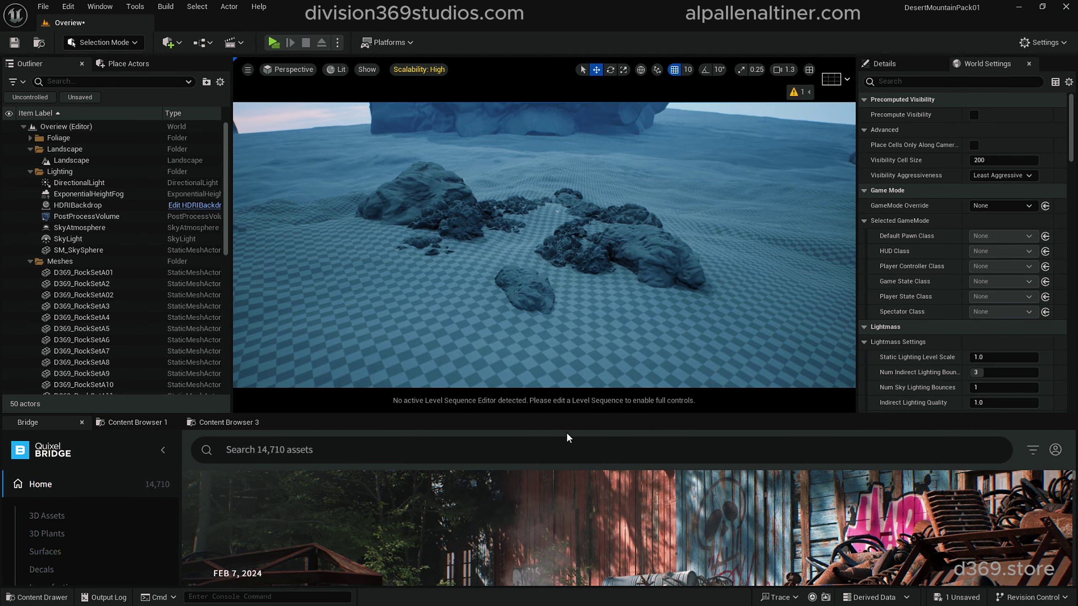
scroll(101, 542, down, 3)
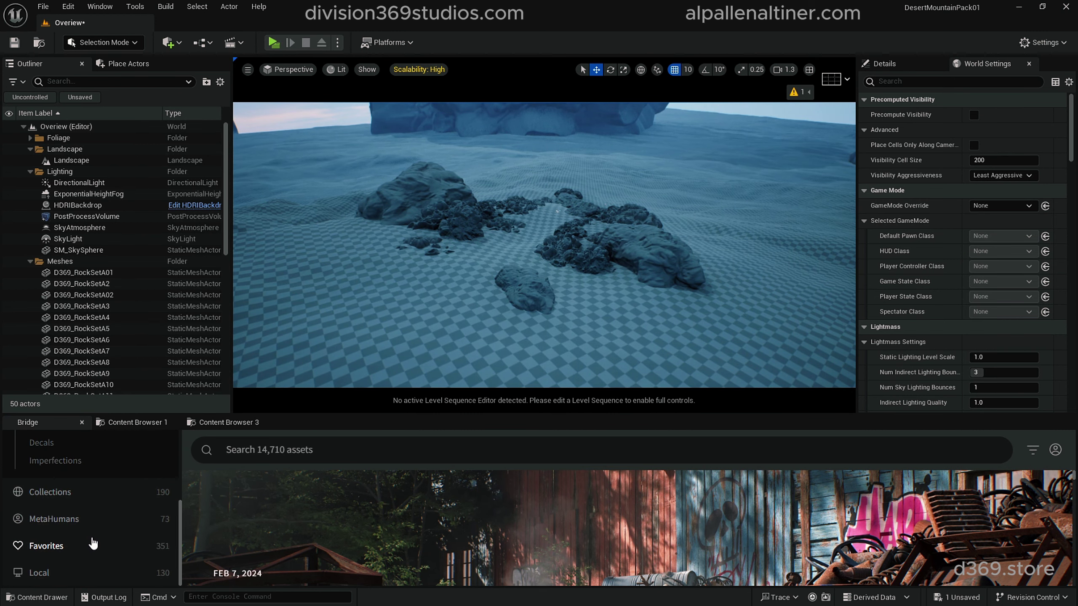
click(44, 583)
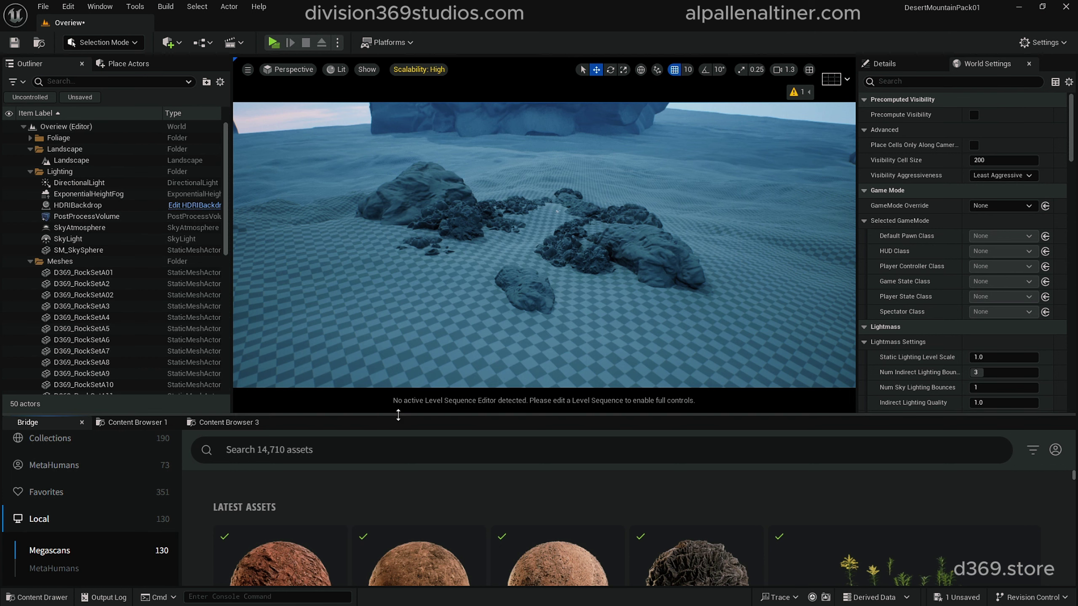
drag(396, 414, 390, 369)
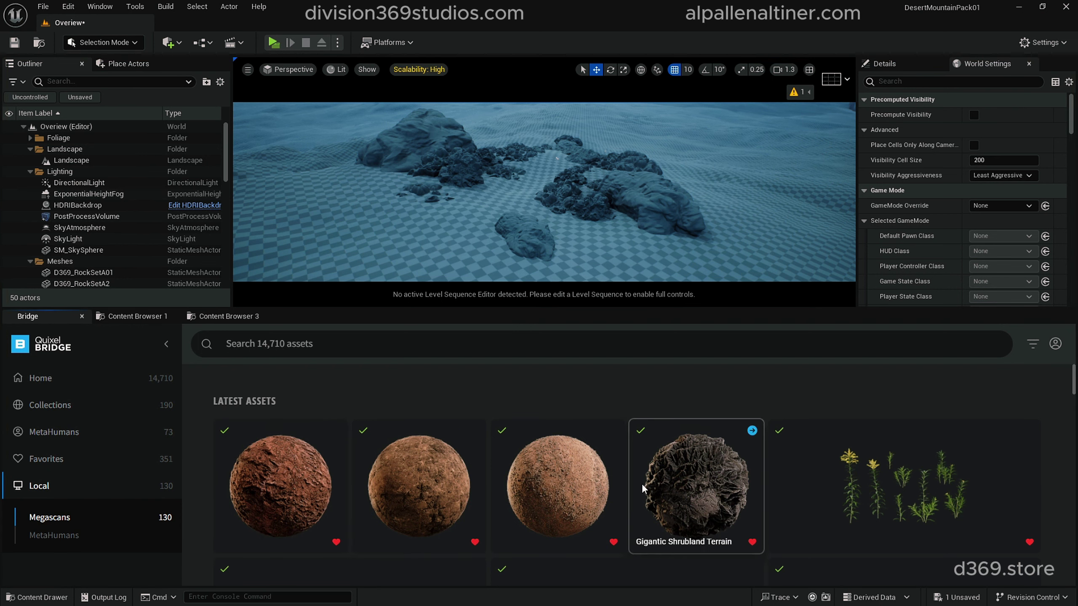
Open the Canyon Dry Mud surface's details, set its quality to Medium Quality, and review the quality options
scroll(641, 483, down, 3)
scroll(557, 481, up, 3)
click(558, 497)
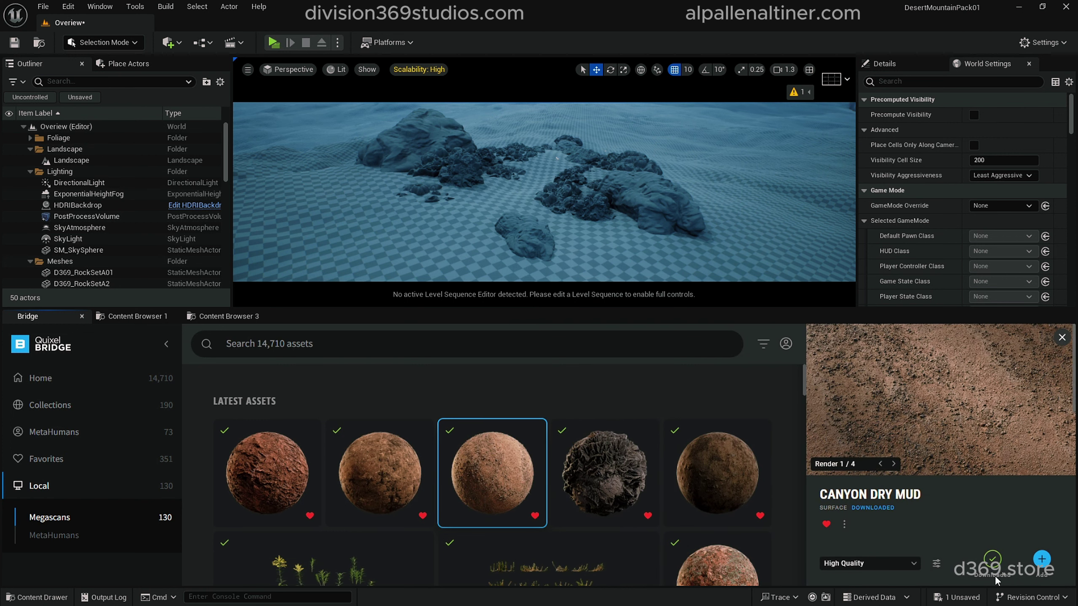
click(894, 569)
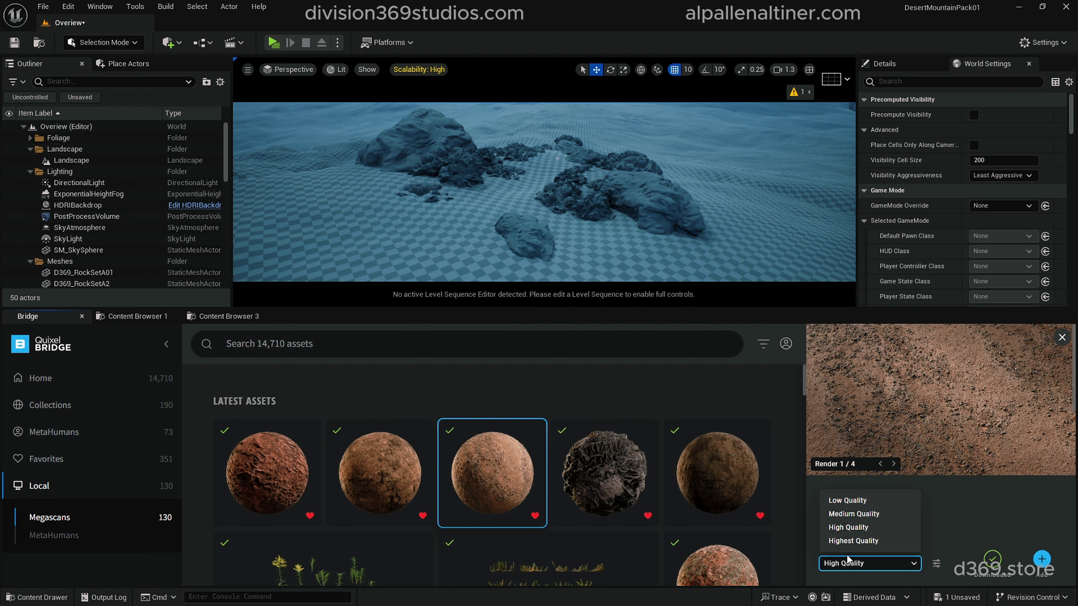
click(853, 514)
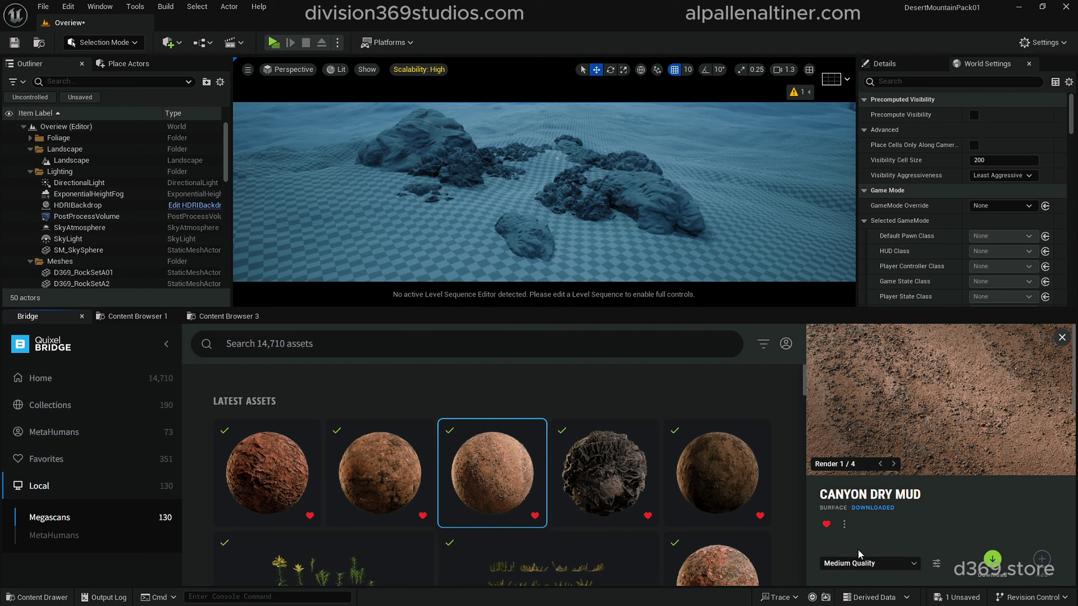
click(870, 570)
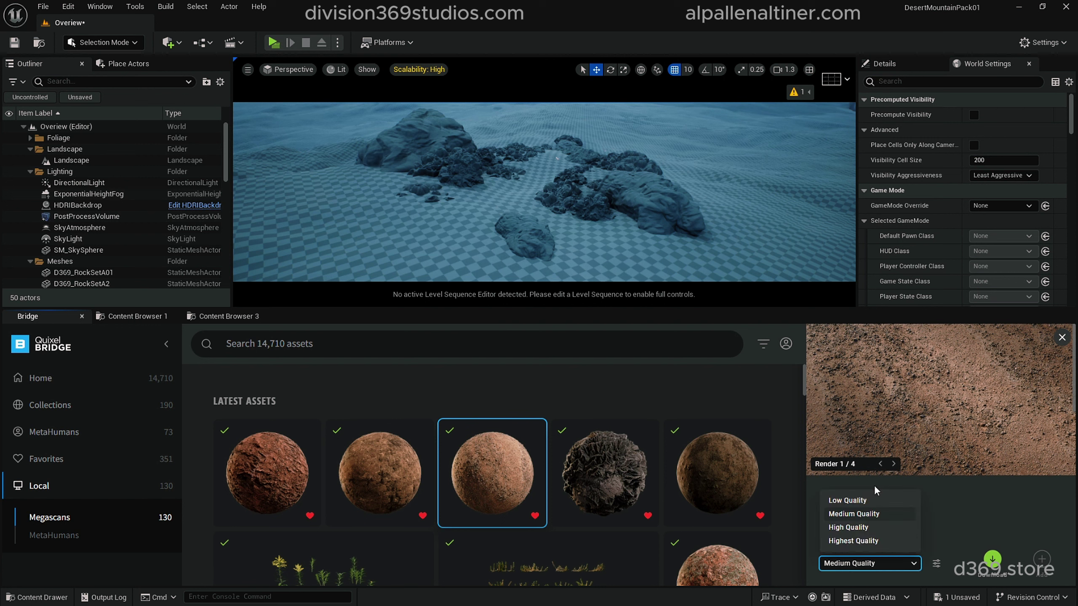
click(955, 506)
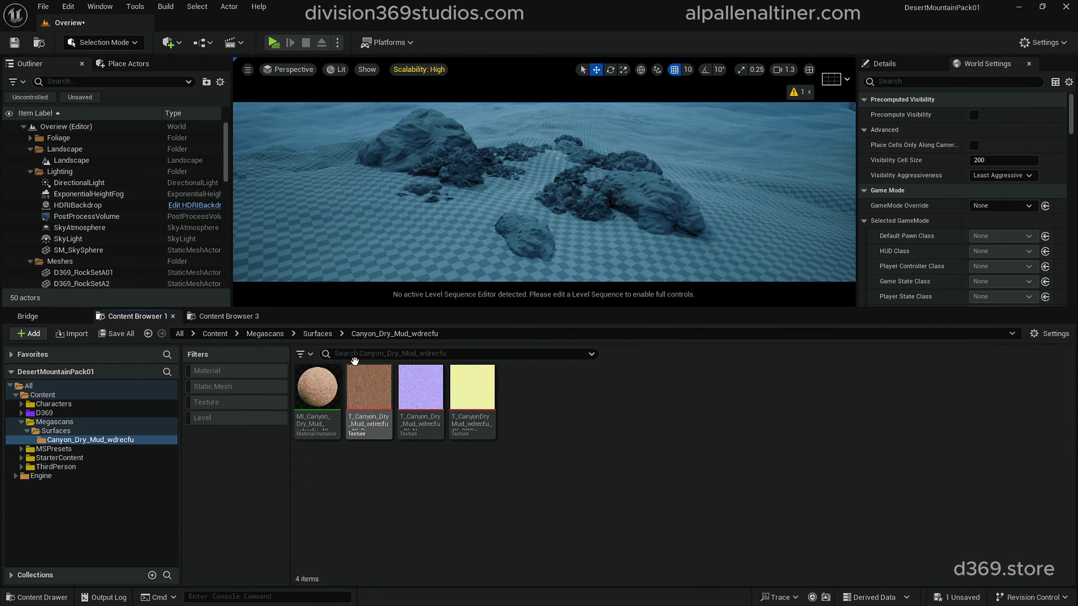
Browse from Content through Megascans and Surfaces to the Canyon_Dry_Mud_wdrecfu folder and select its material instance
click(214, 334)
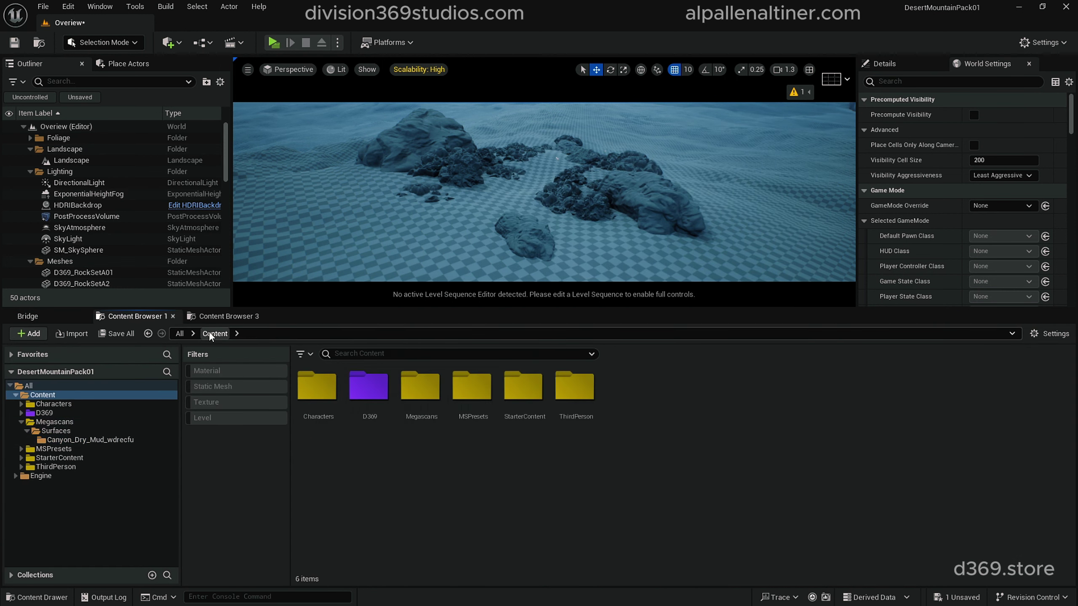
click(419, 400)
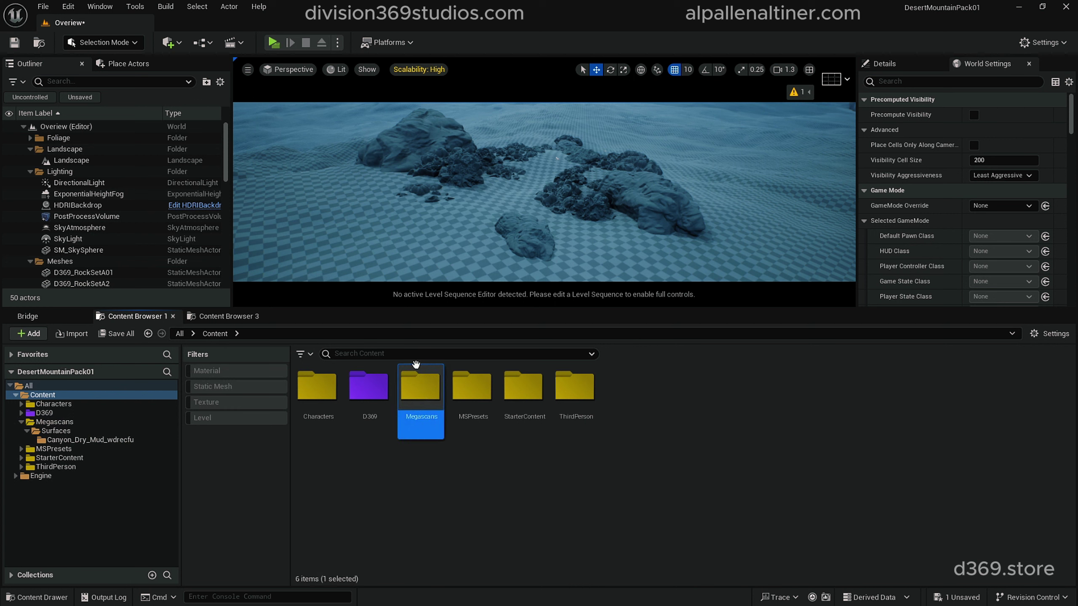
double_click(427, 387)
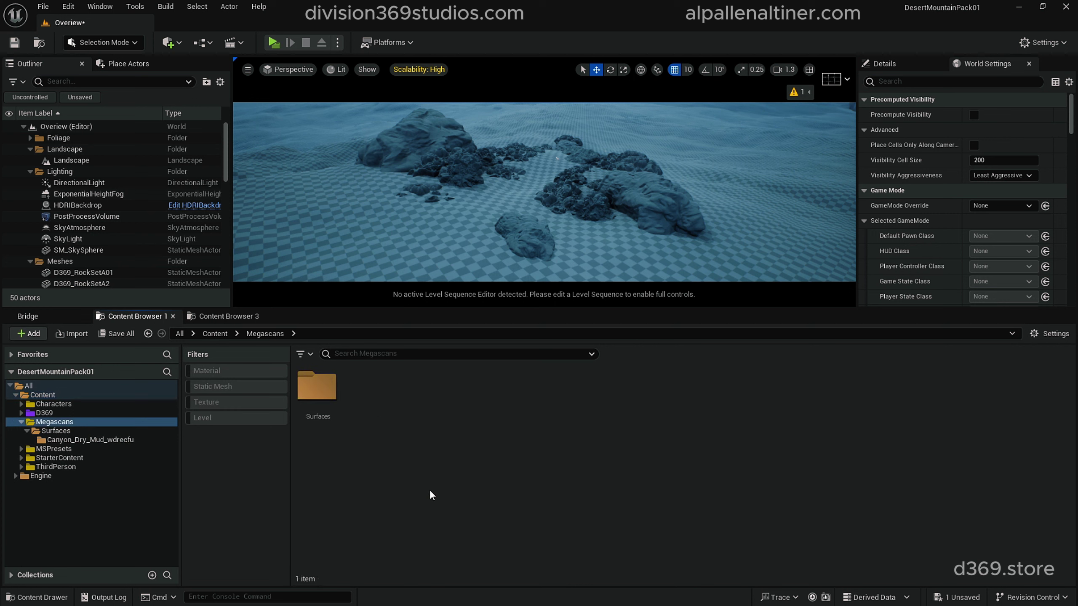
double_click(319, 386)
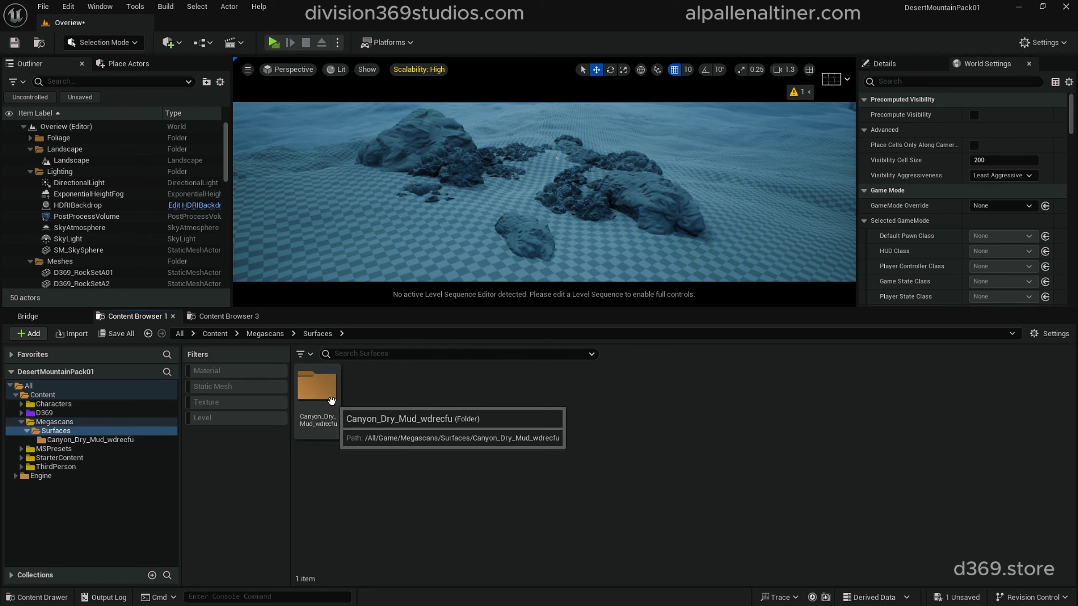
double_click(331, 400)
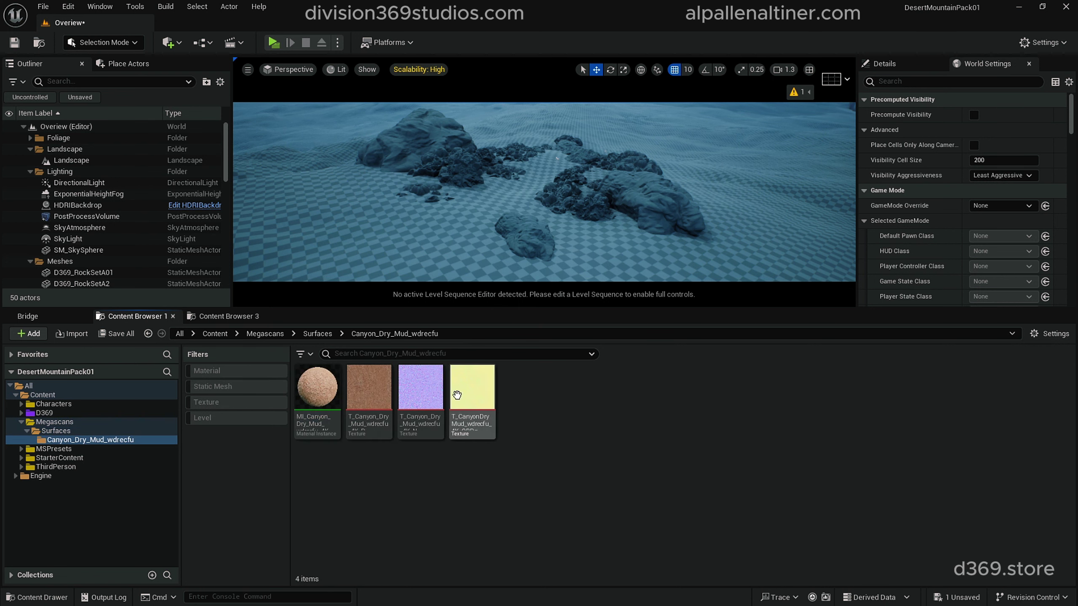
click(324, 391)
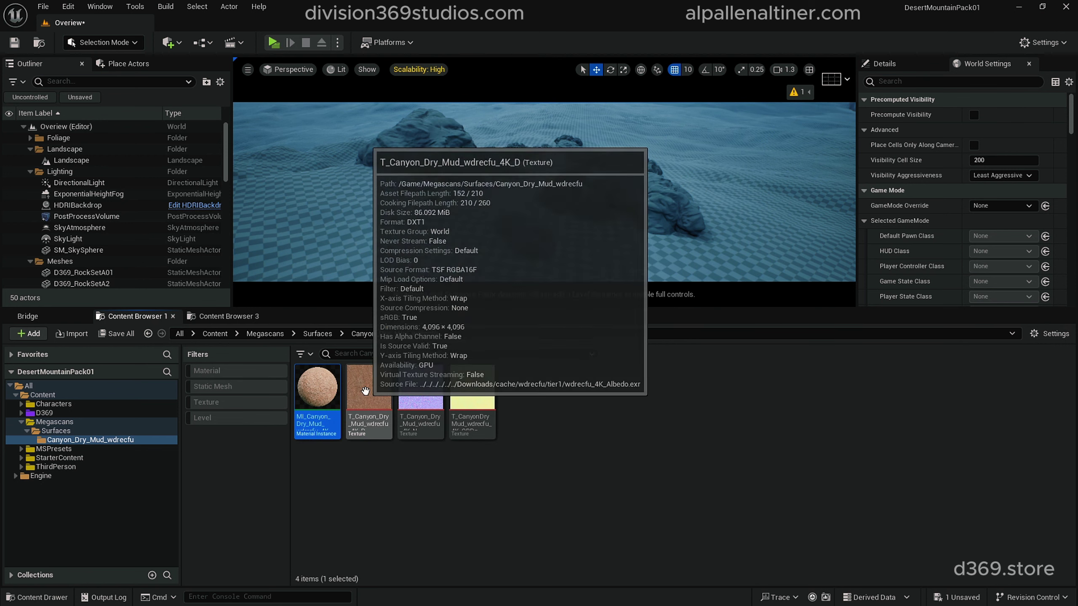
Look over the texture assets in the Canyon_Dry_Mud_wdrecfu folder and return to the material instance
click(423, 390)
click(472, 384)
click(420, 384)
click(322, 390)
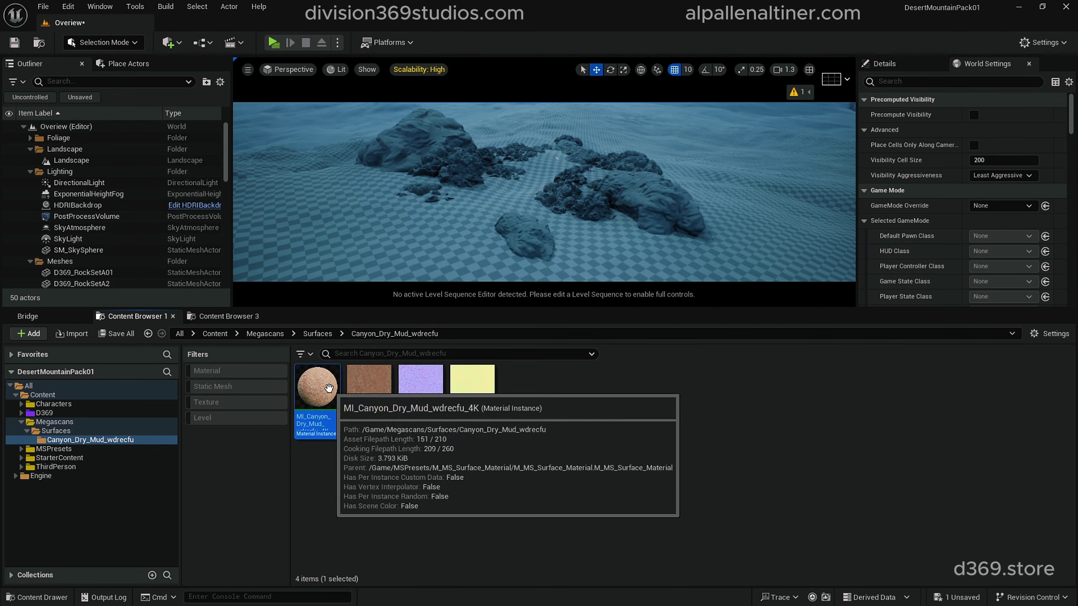
Open the MI_Canyon_Dry_Mud_wdrecfu_4K material instance, review its parameter groups from Global to Texture Maps, and close its editor
double_click(323, 390)
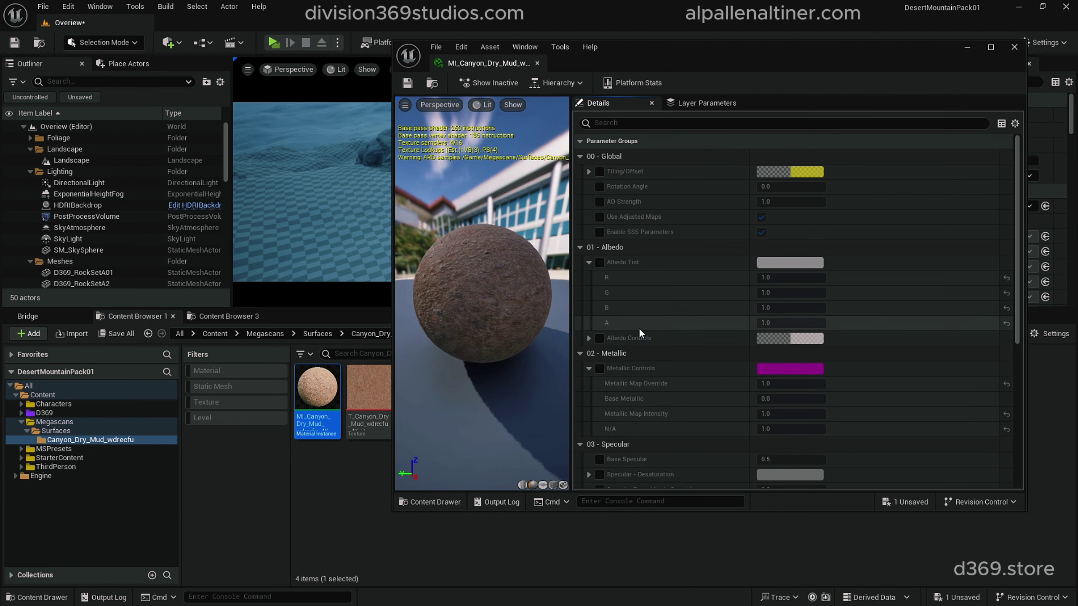
scroll(660, 357, down, 3)
scroll(658, 362, down, 4)
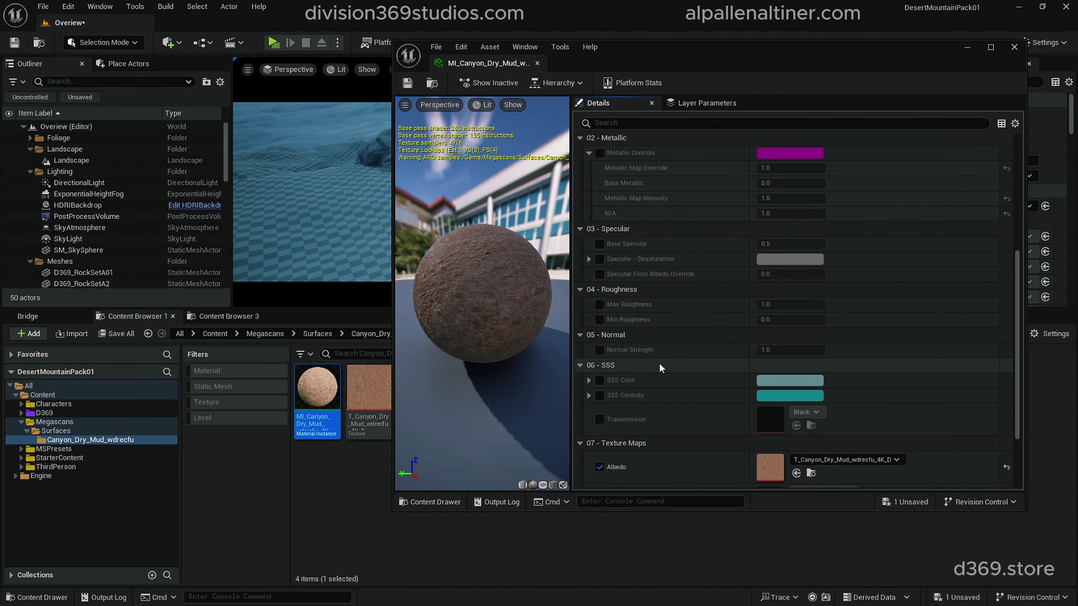
scroll(657, 370, up, 5)
scroll(656, 369, up, 3)
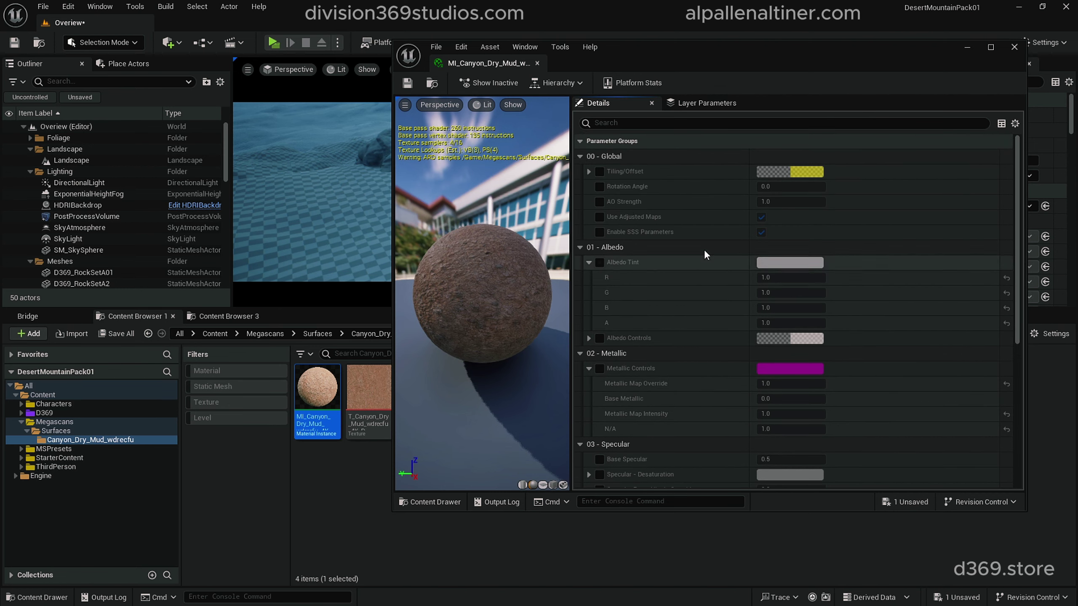
click(1014, 47)
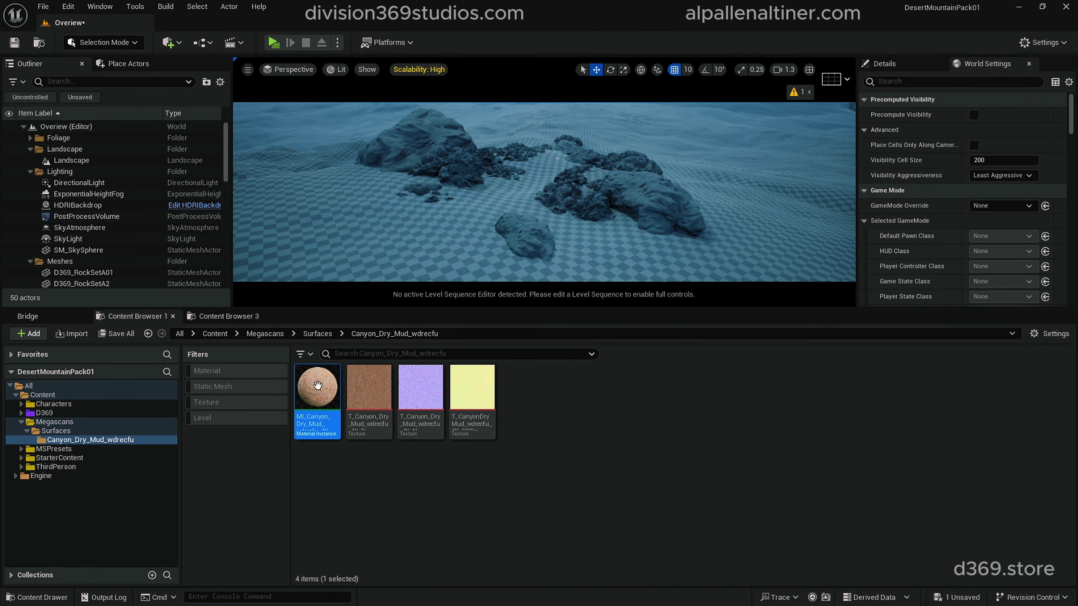
Select the small rock D369_RockSetA15 in the level and open an additional content browser
mouse_move(317, 386)
right_drag(519, 209, 490, 155)
click(454, 206)
right_drag(520, 210, 536, 212)
click(565, 225)
click(214, 318)
click(100, 7)
mouse_move(152, 67)
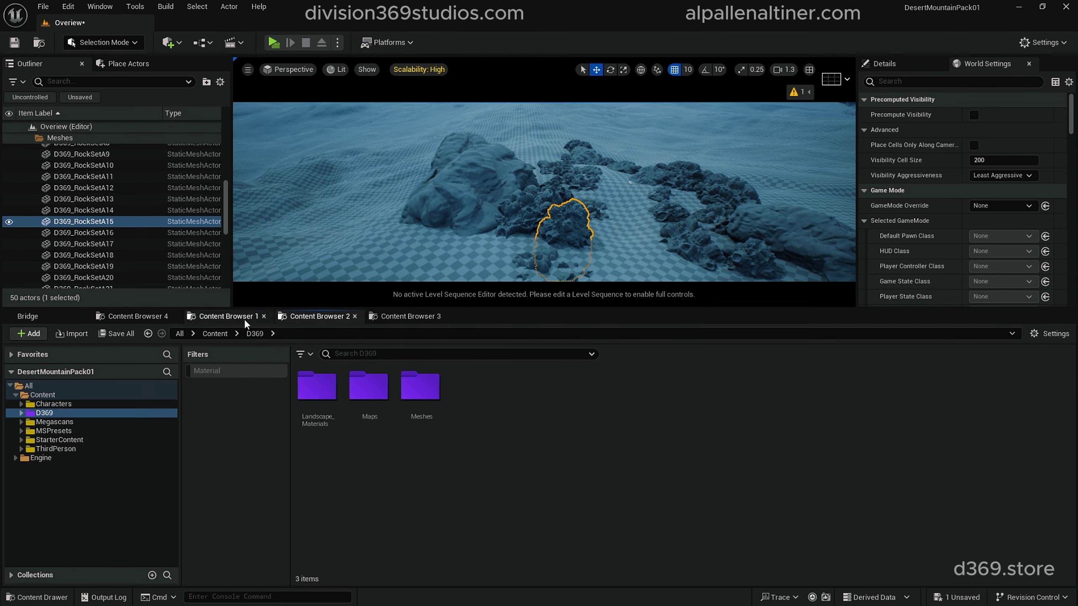
Browse to the D369 Meshes folder in Content Browser 2 and open the D369_RockSetA01 static mesh
double_click(426, 384)
click(309, 319)
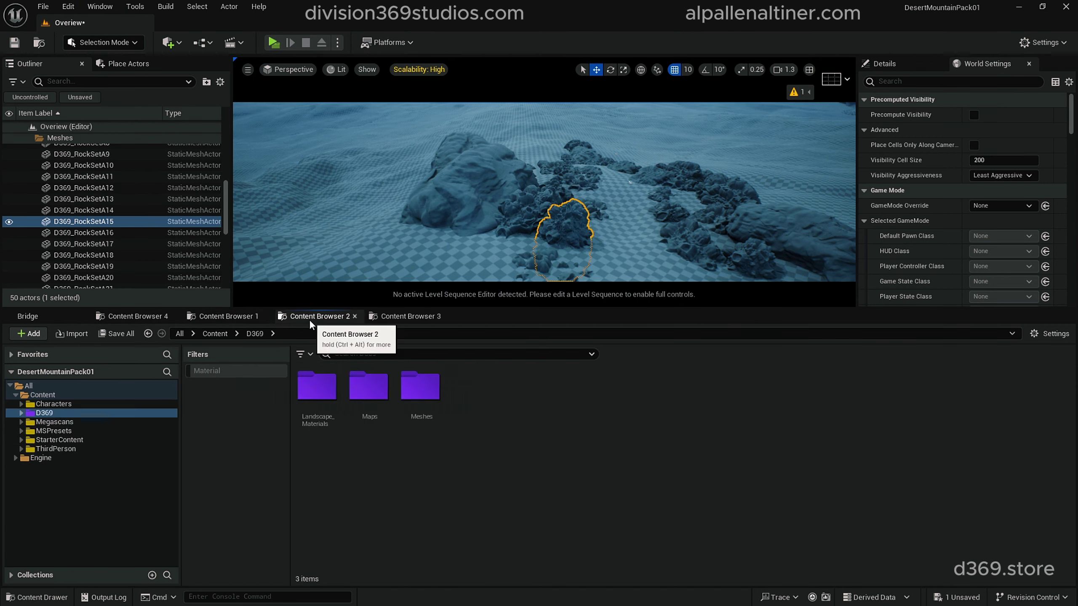
click(240, 317)
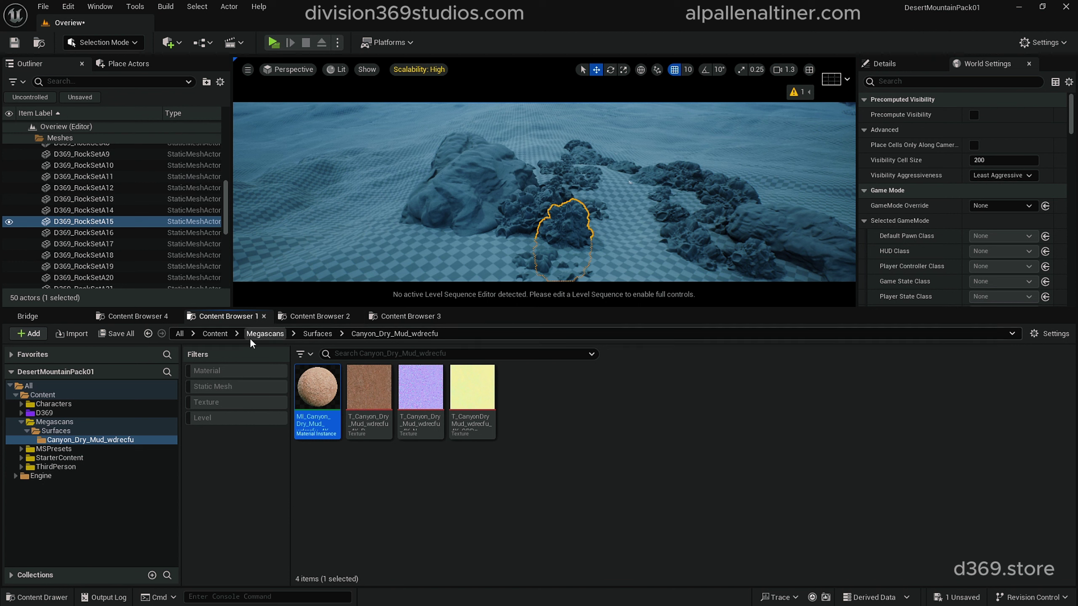
click(313, 320)
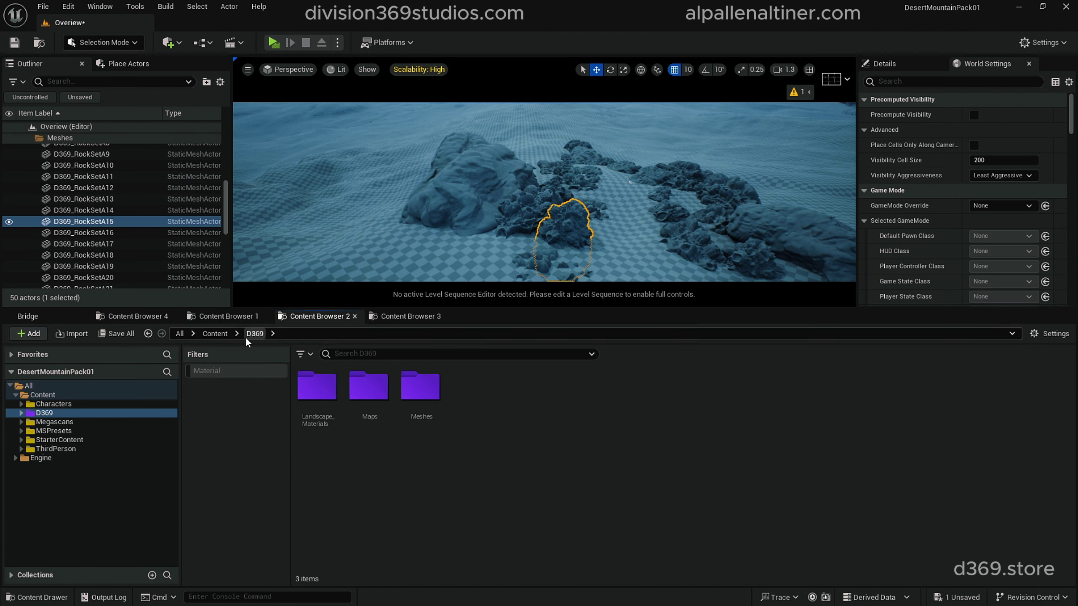
double_click(420, 387)
double_click(342, 415)
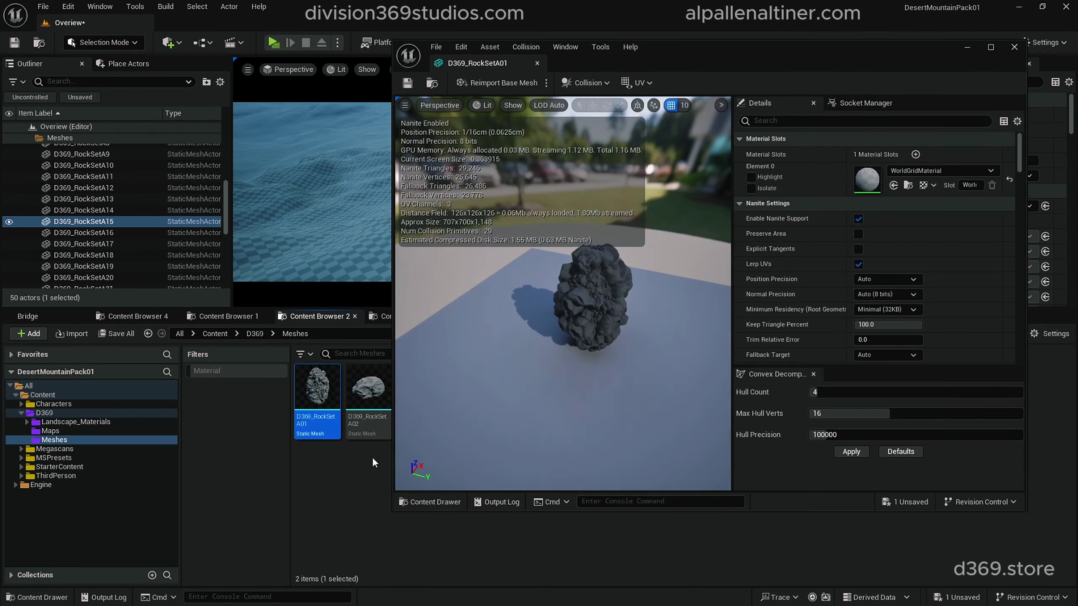
Assign the MI_Canyon_Dry_Mud_wdrecfu_4K material instance to the Element 0 material slot of D369_RockSetA01
scroll(600, 331, up, 8)
alt+drag(600, 331, 488, 297)
right_drag(562, 297, 679, 297)
drag(500, 268, 484, 268)
drag(696, 43, 770, 145)
click(217, 323)
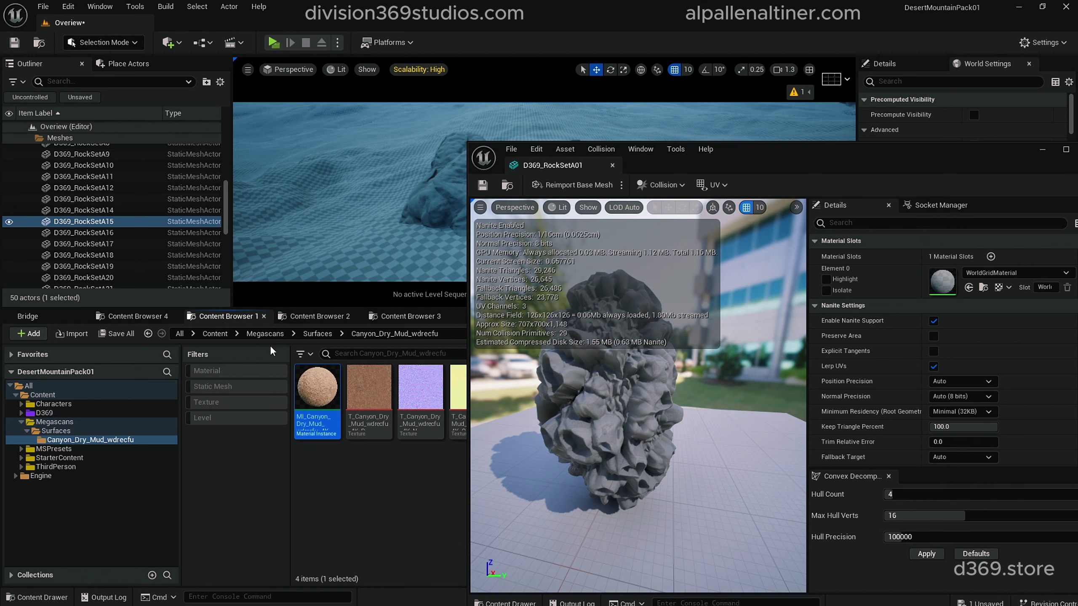
drag(322, 375, 338, 374)
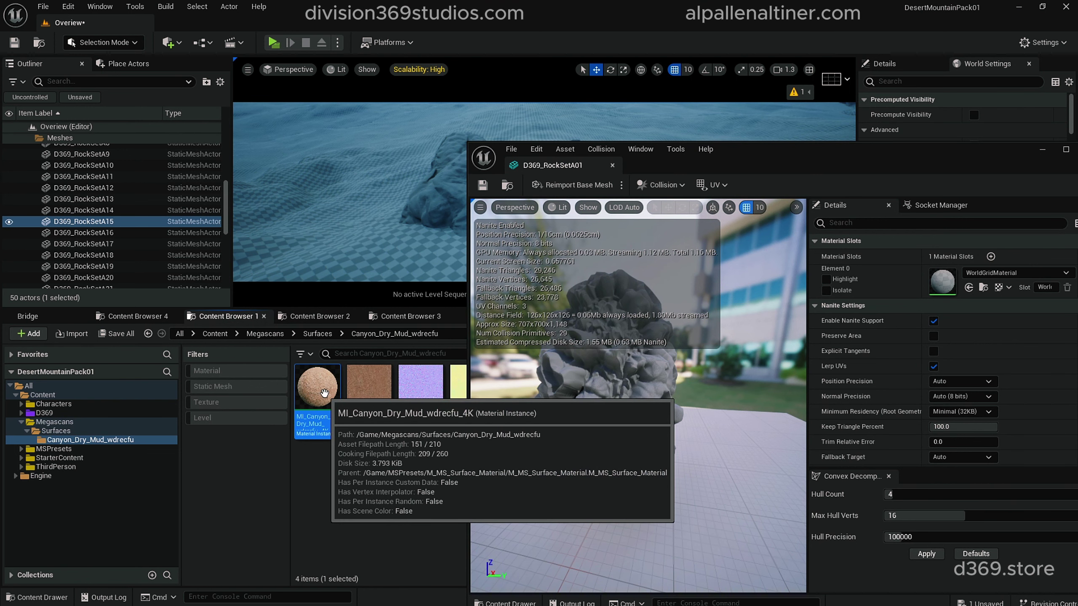
click(969, 289)
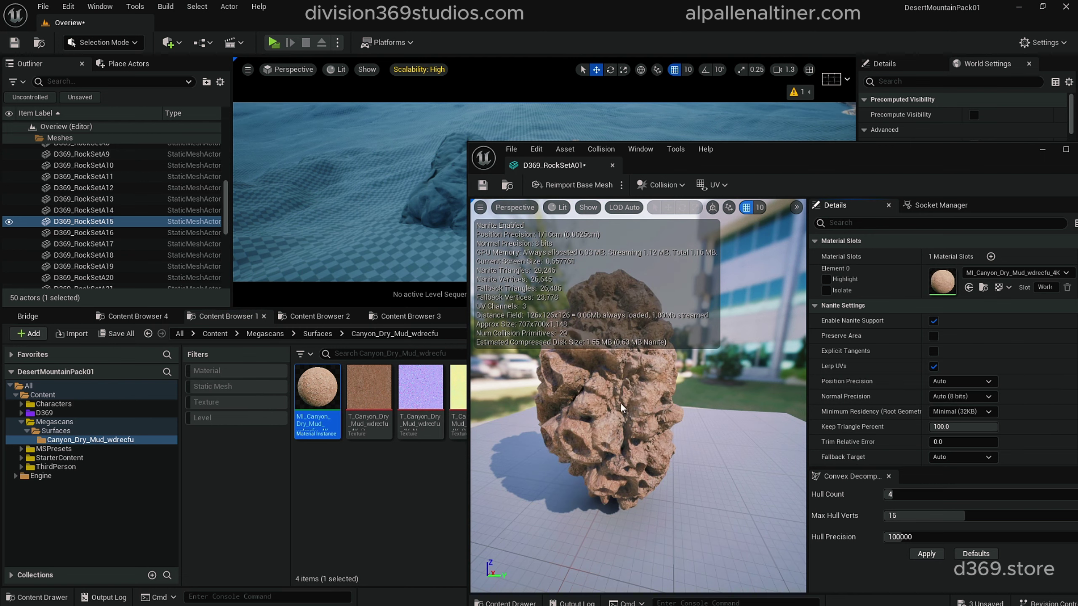
Inspect the mud surface on D369_RockSetA01 up close, save the mesh, and close its editor
alt+right_drag(637, 395, 661, 395)
alt+drag(636, 395, 560, 433)
drag(679, 412, 597, 343)
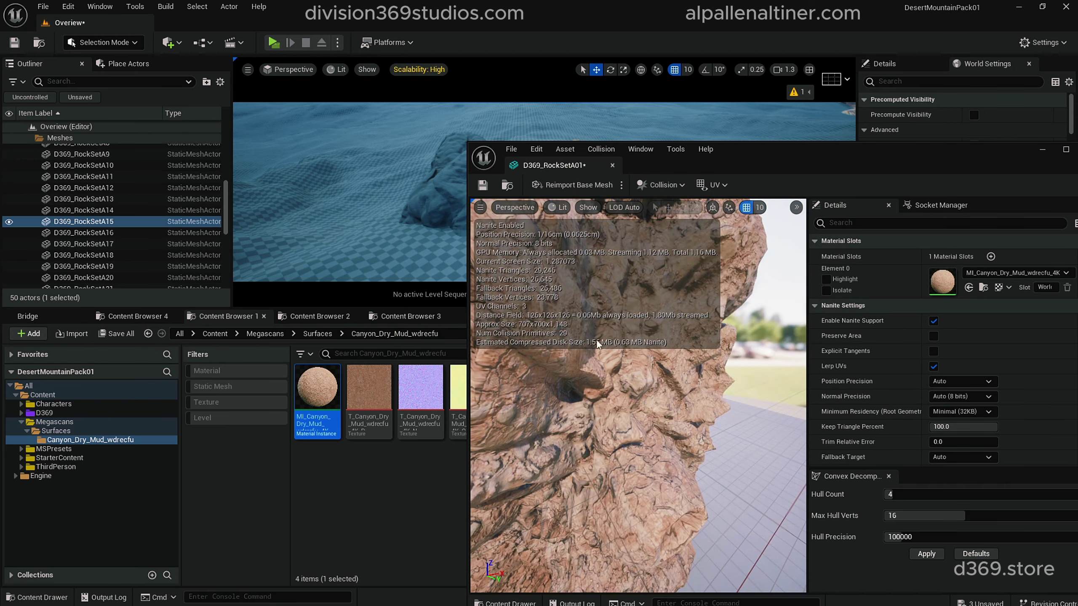
click(483, 185)
drag(990, 161, 805, 160)
click(902, 166)
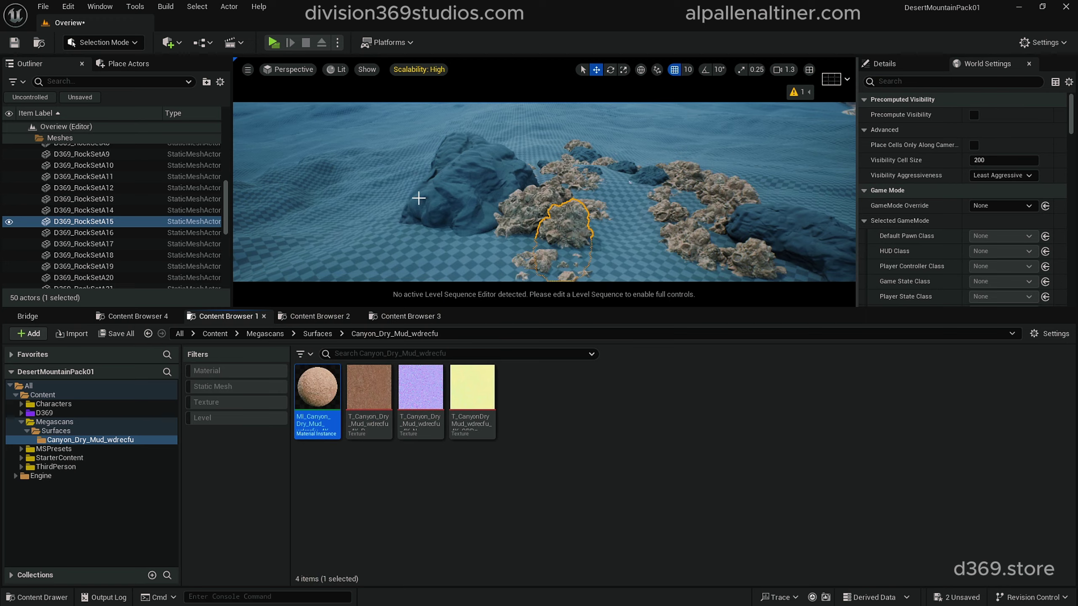
Select the large rock Rock3 in the level, open the D369_RockSetA02 static mesh, and move its editor clear of the content browser
right_drag(418, 198, 493, 188)
click(493, 188)
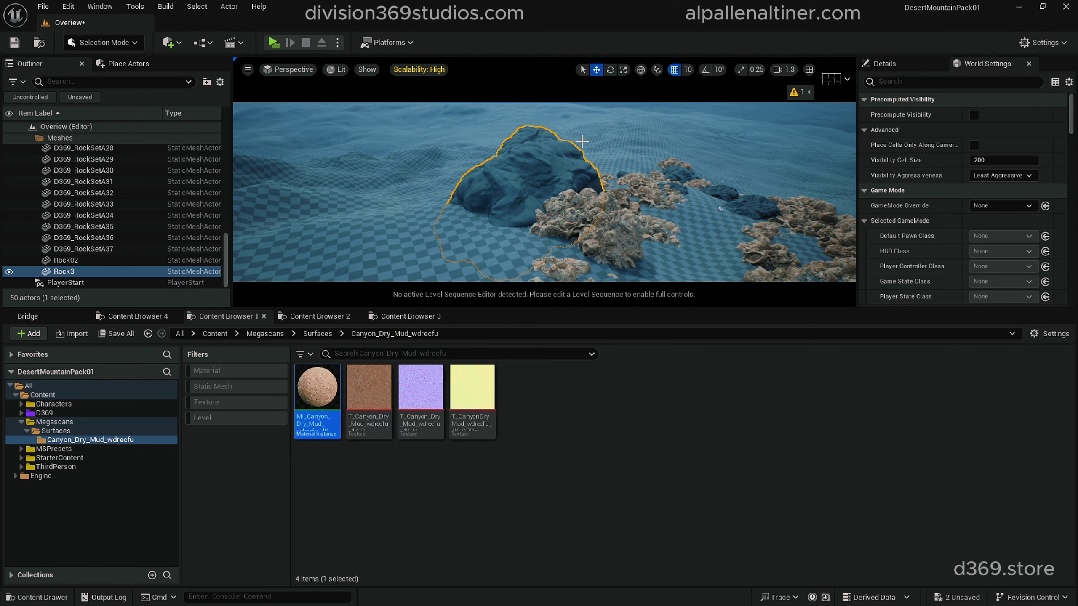
click(317, 321)
double_click(381, 391)
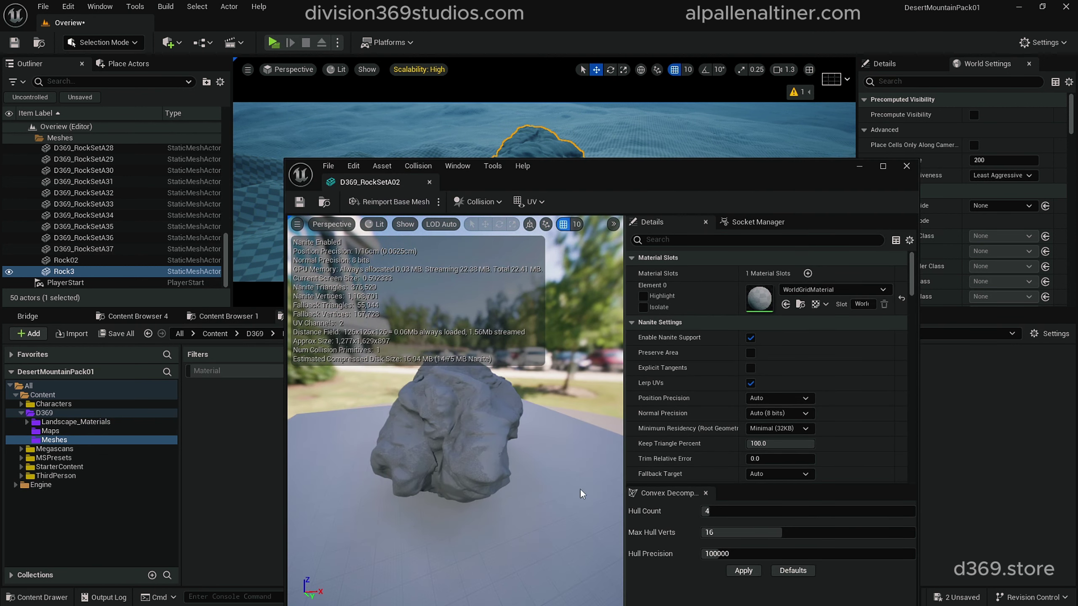
drag(640, 186, 833, 129)
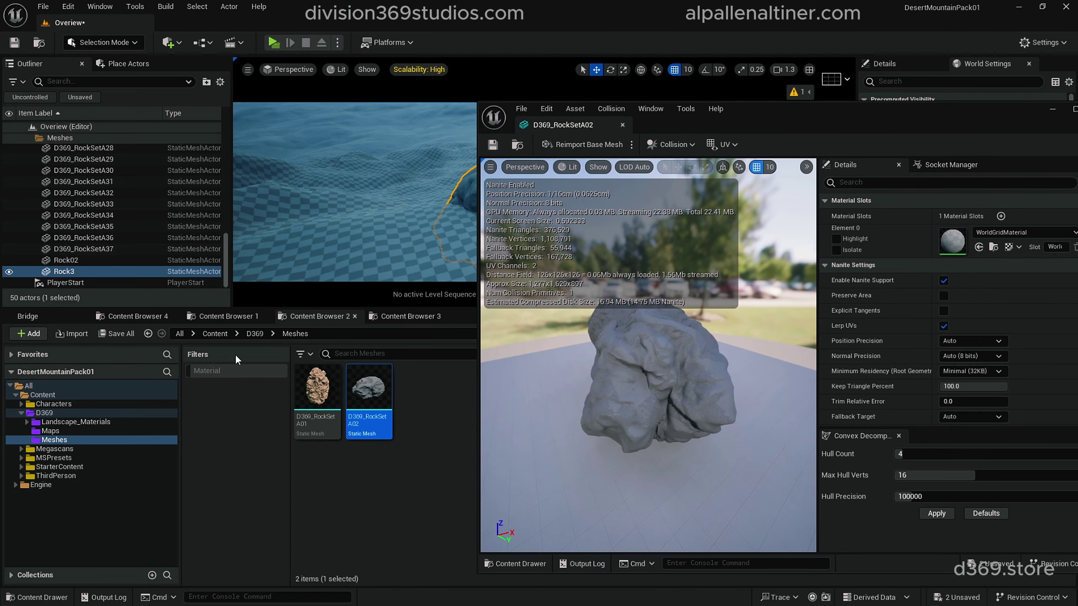
Assign MI_Canyon_Dry_Mud_wdrecfu_4K to the Element 0 material slot of D369_RockSetA02 and inspect the textured rock
click(239, 321)
drag(318, 386, 952, 243)
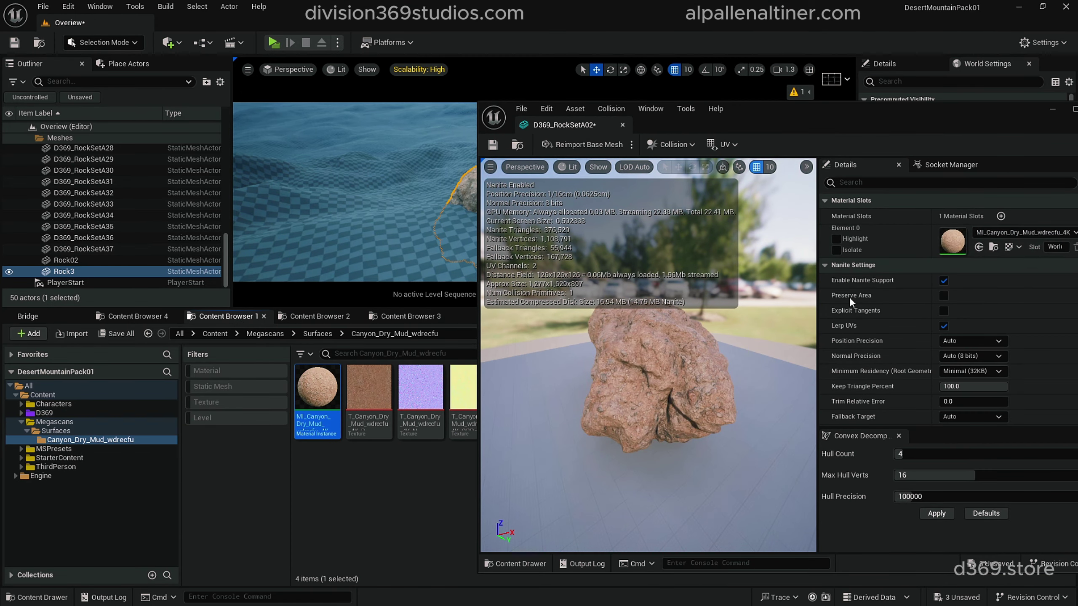
right_drag(636, 361, 675, 361)
drag(637, 360, 652, 393)
right_drag(653, 394, 660, 331)
drag(660, 332, 672, 301)
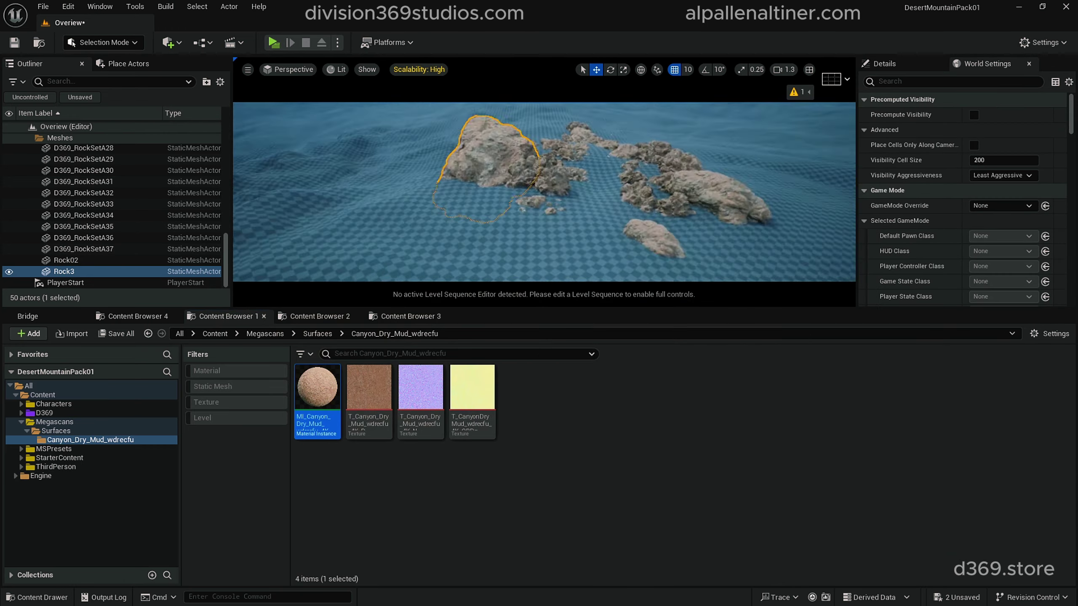
Play the level, run the character among the textured rocks to check their look, and stop the preview
key(alt+p)
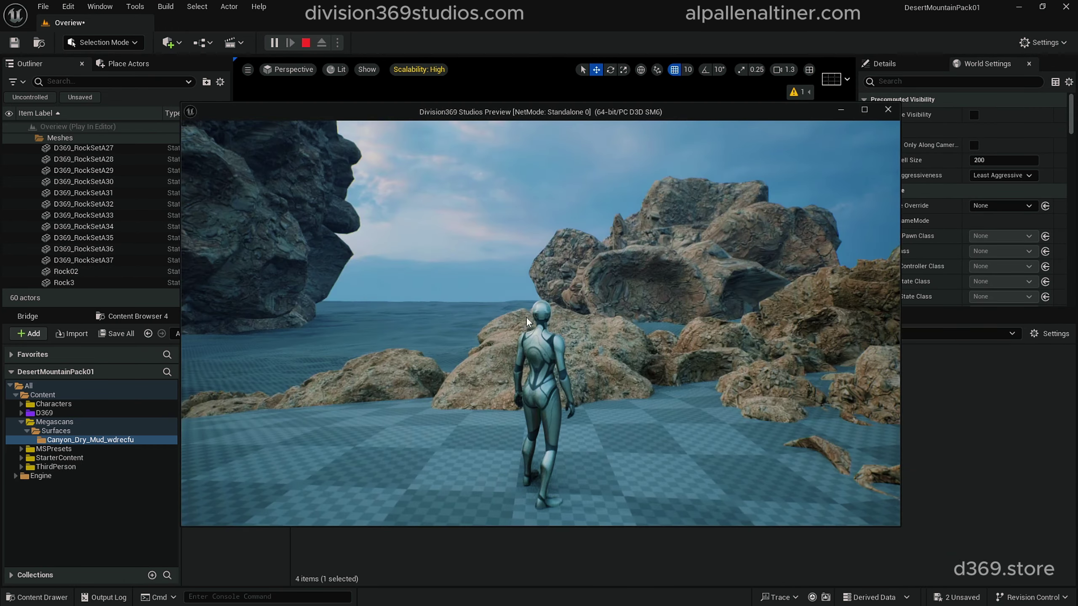
click(526, 322)
key(w)
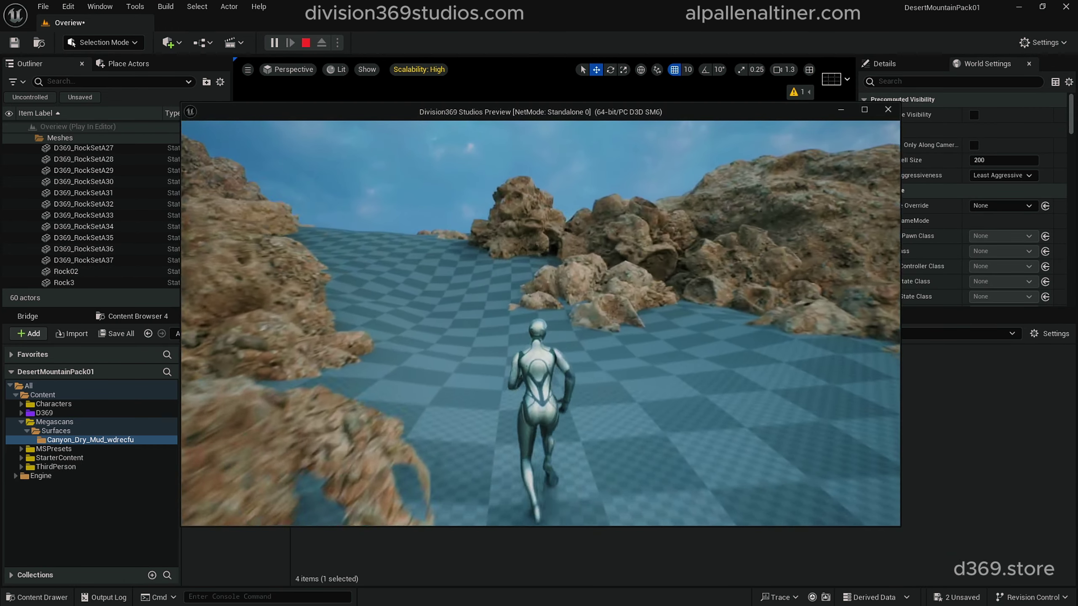
key(w)
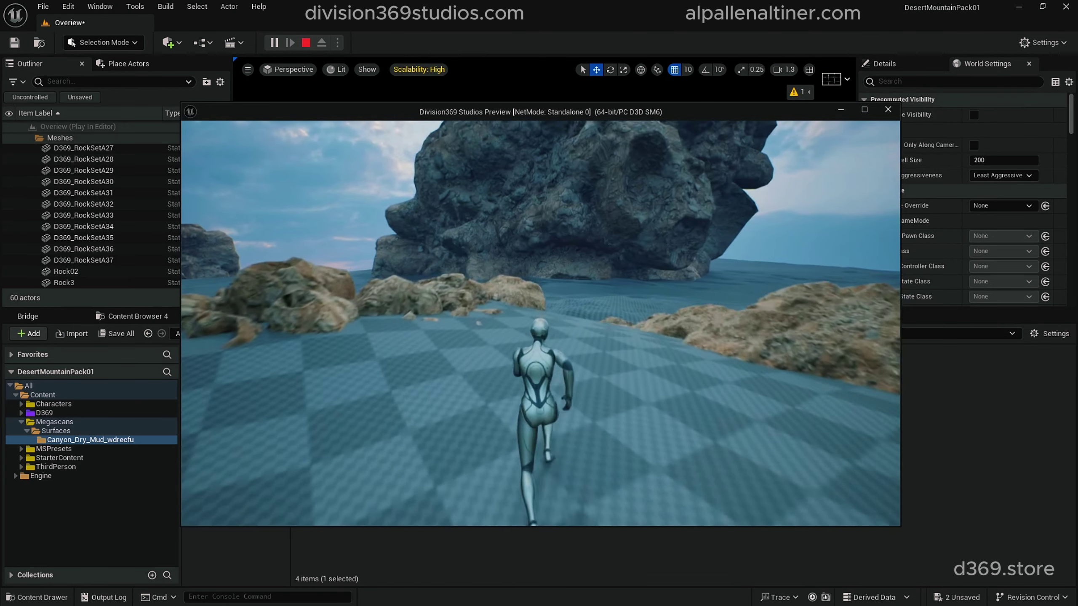
key(Escape)
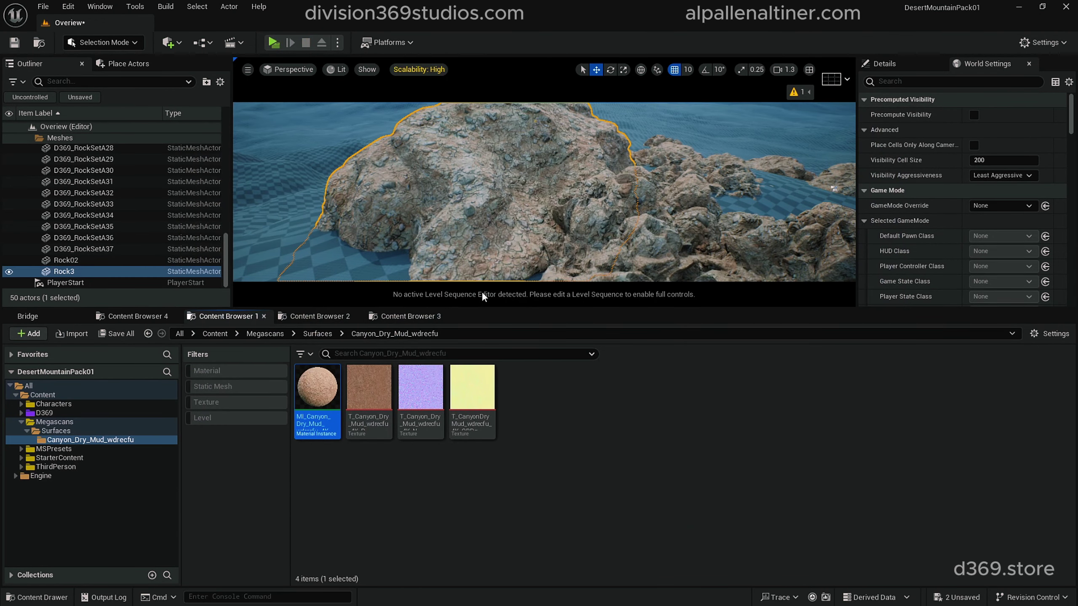